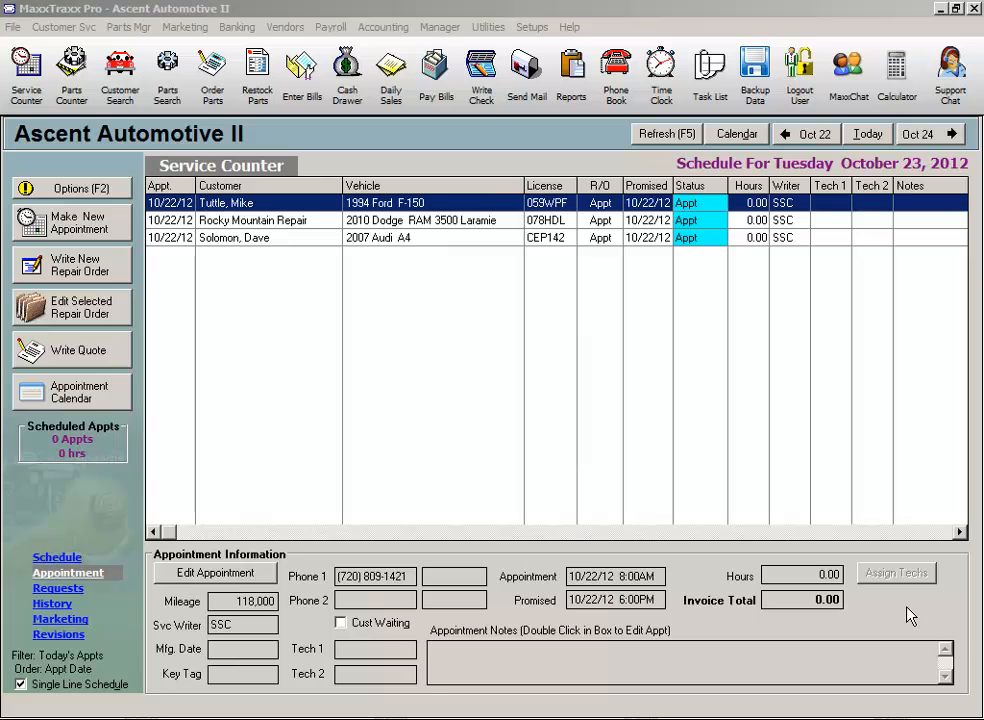
Step: Preview the Trial Balance report dated 10/31/2012 from the Chart of Accounts and examine the Inventory, Parts balance
left_click(390, 31)
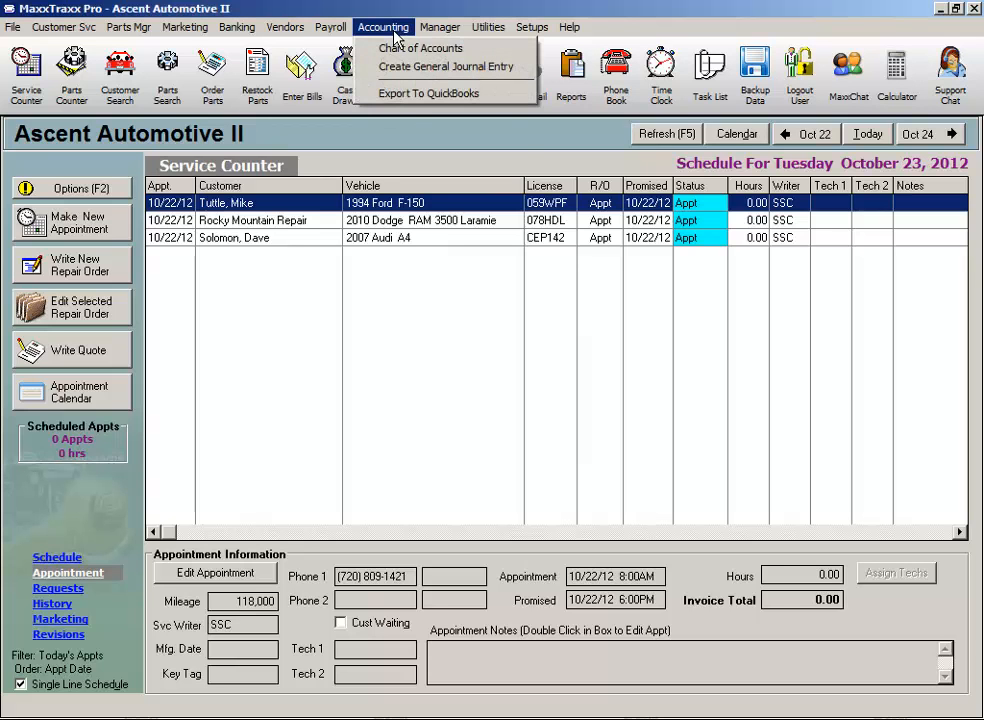
left_click(476, 50)
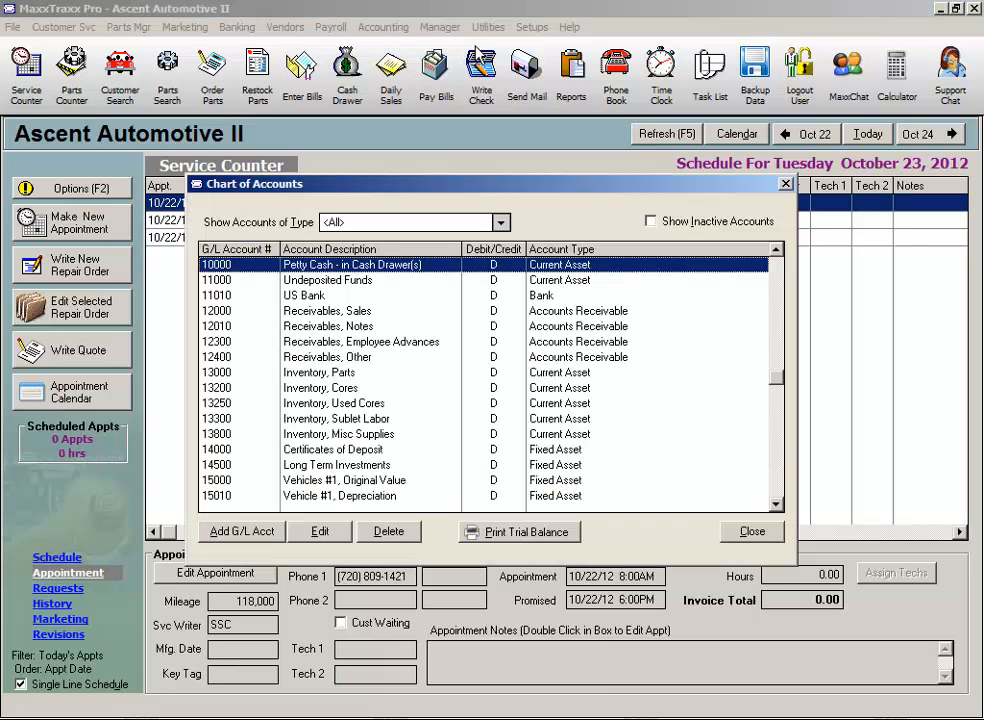
left_click(533, 537)
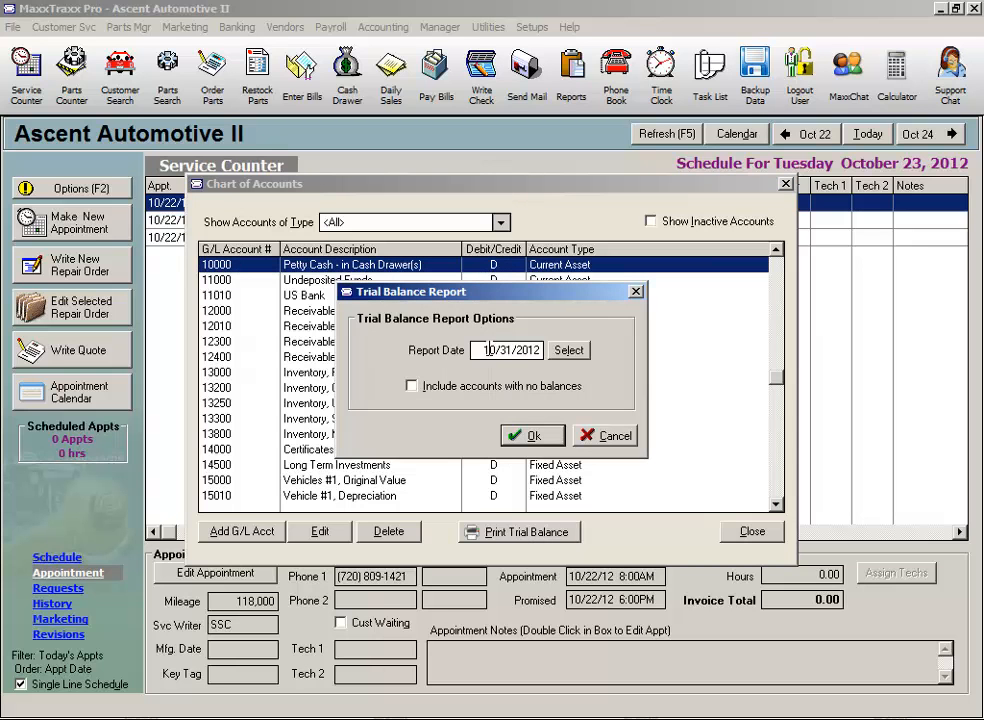
left_click_drag(472, 350, 548, 349)
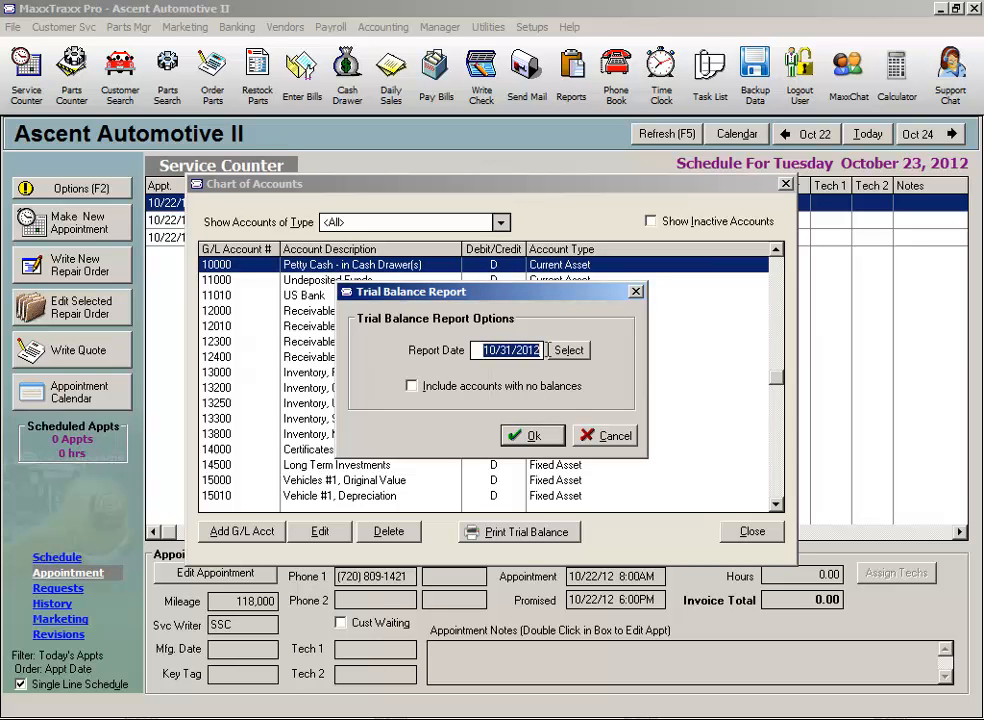
left_click(534, 437)
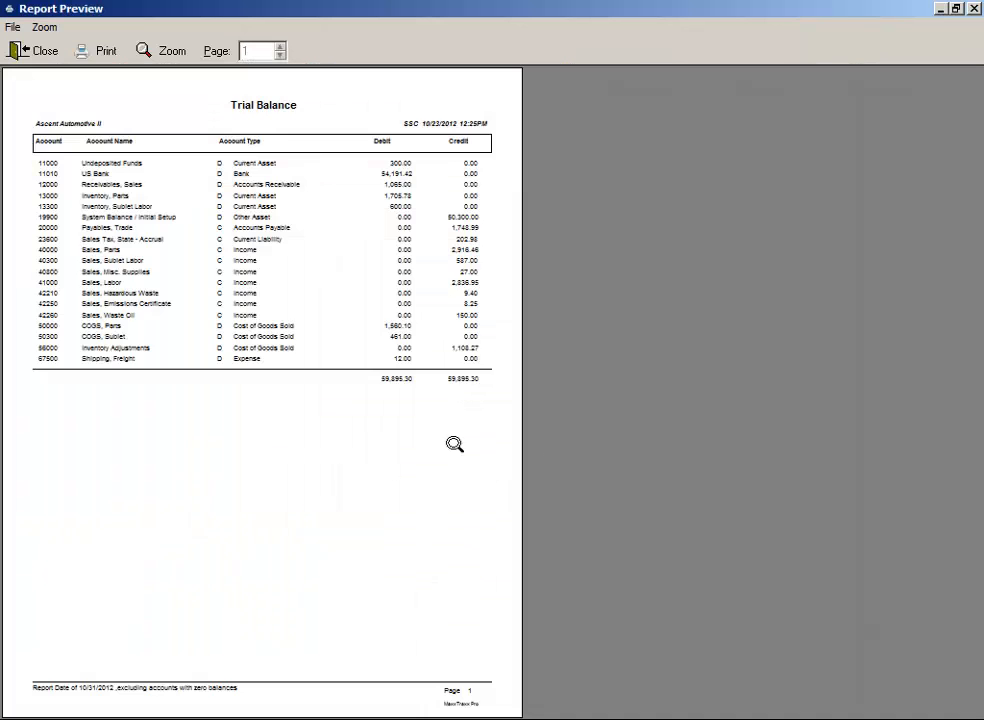
left_click(386, 471)
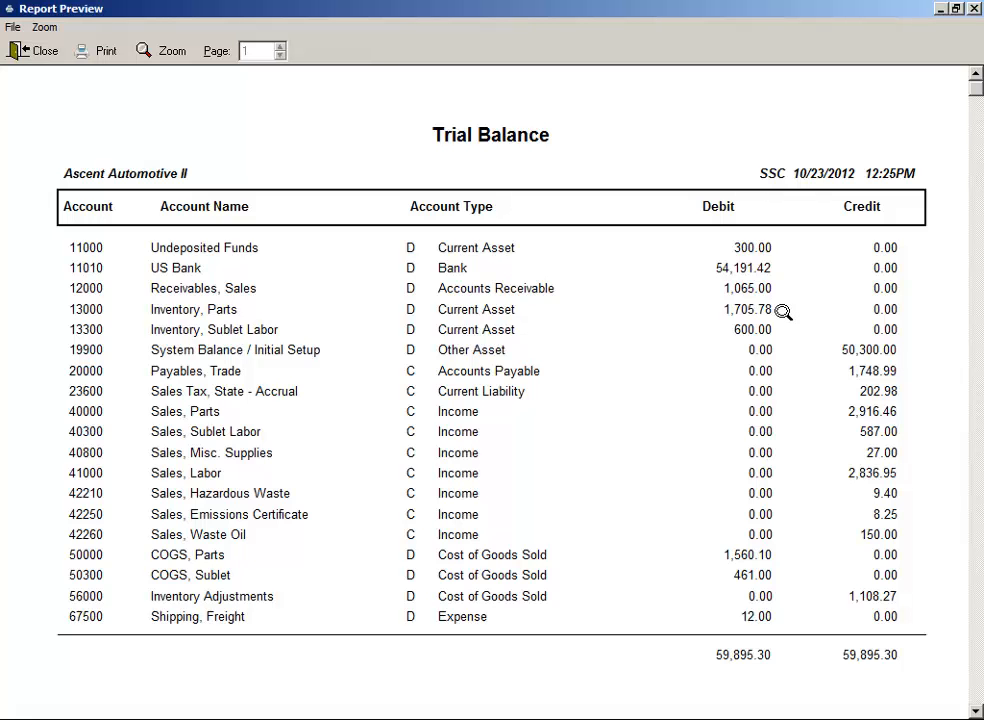
left_click(40, 50)
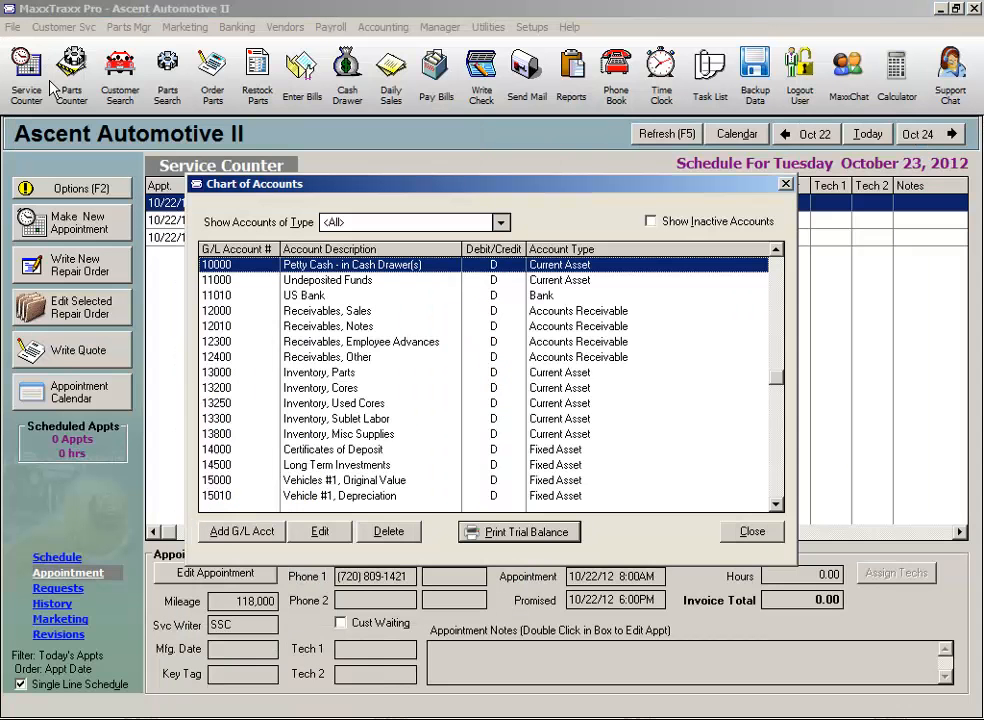
left_click(750, 531)
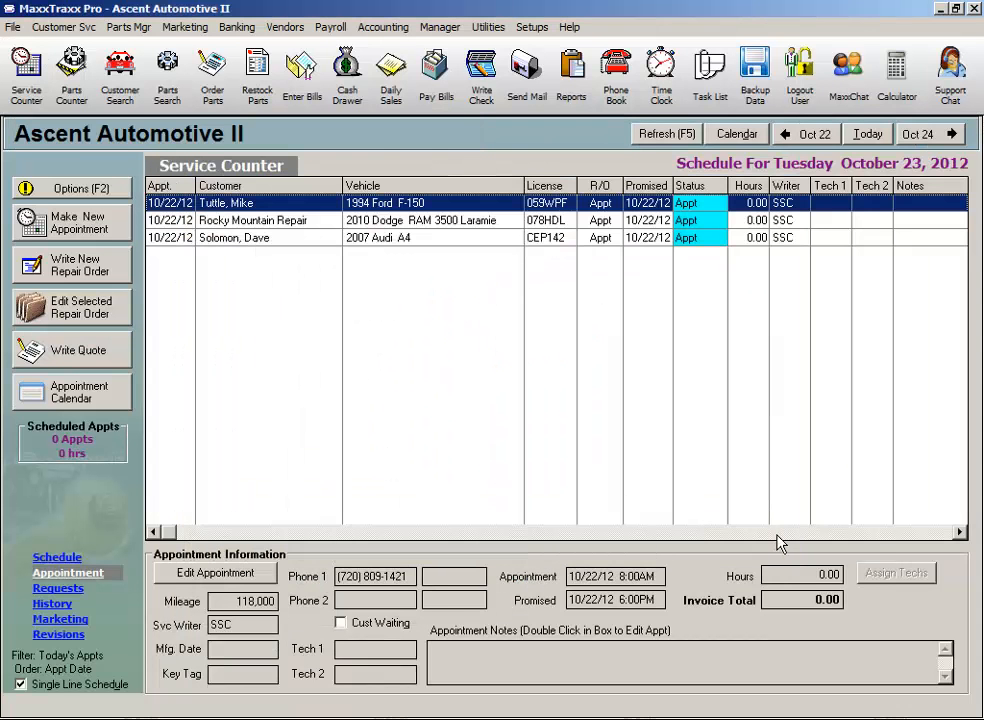
Step: Run the Inventory Valuation report as a summary of all parts, manufacturers and categories, and examine the valuation total
left_click(572, 80)
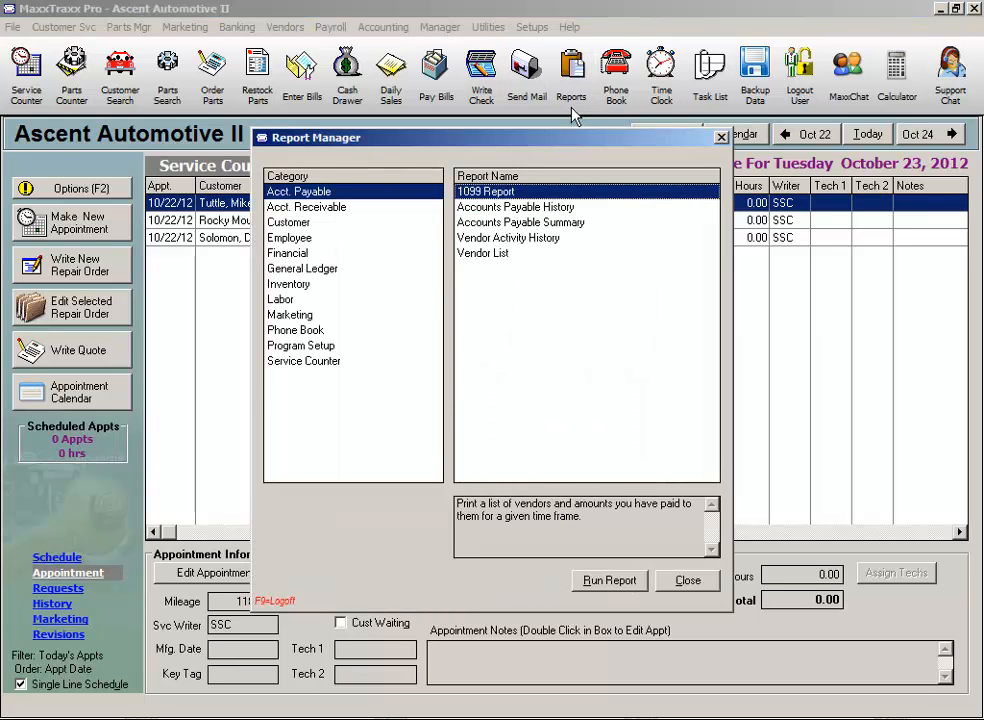
left_click(306, 286)
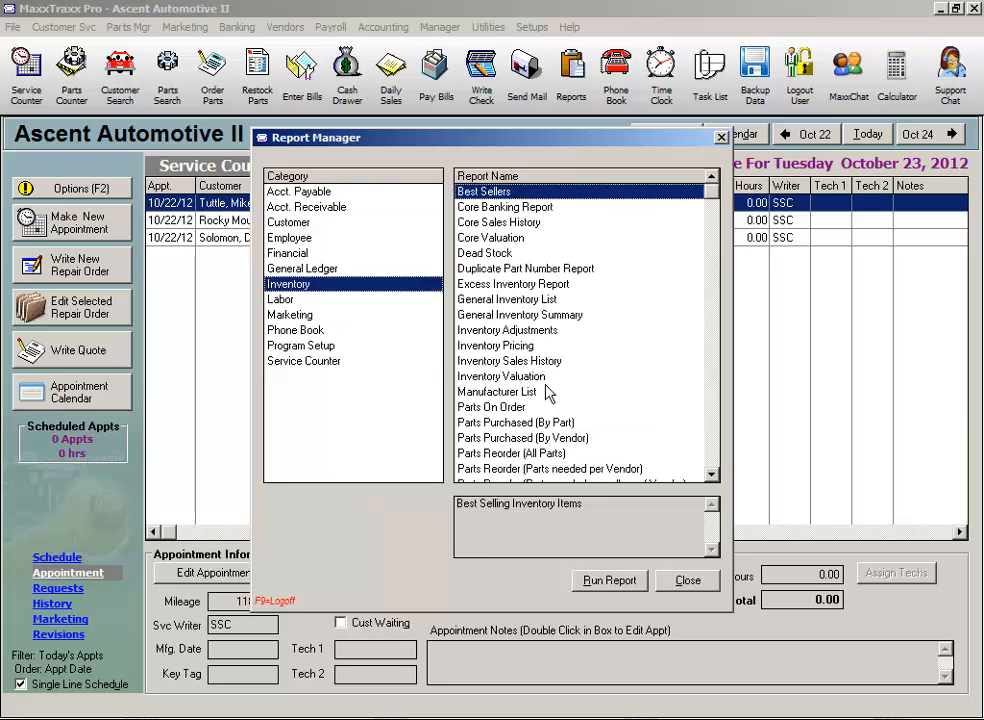
left_click(571, 377)
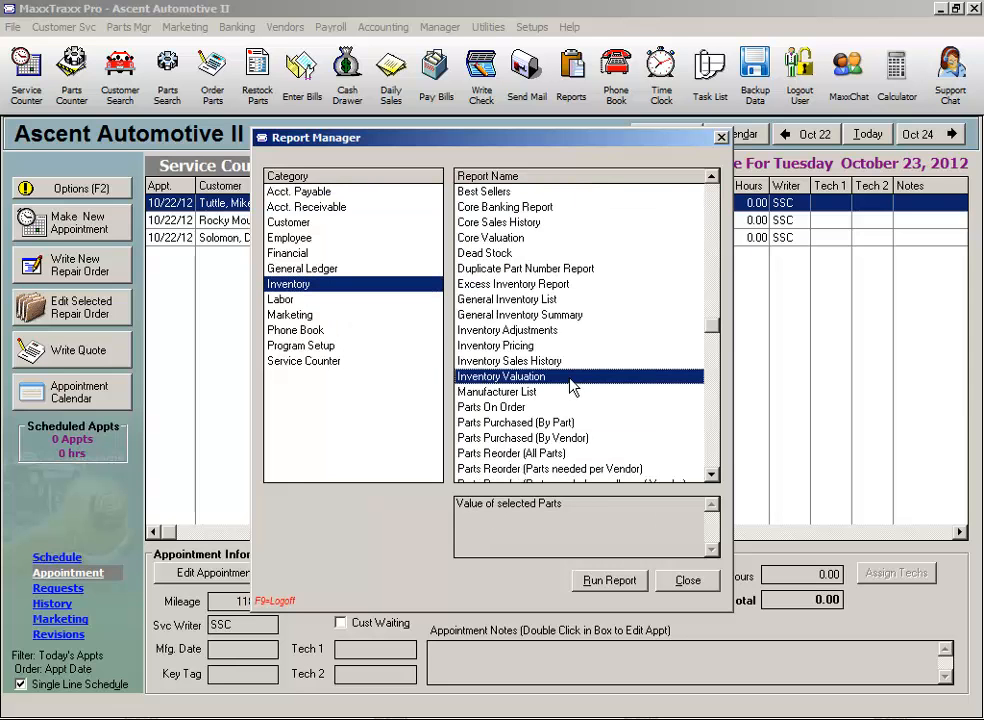
left_click(609, 581)
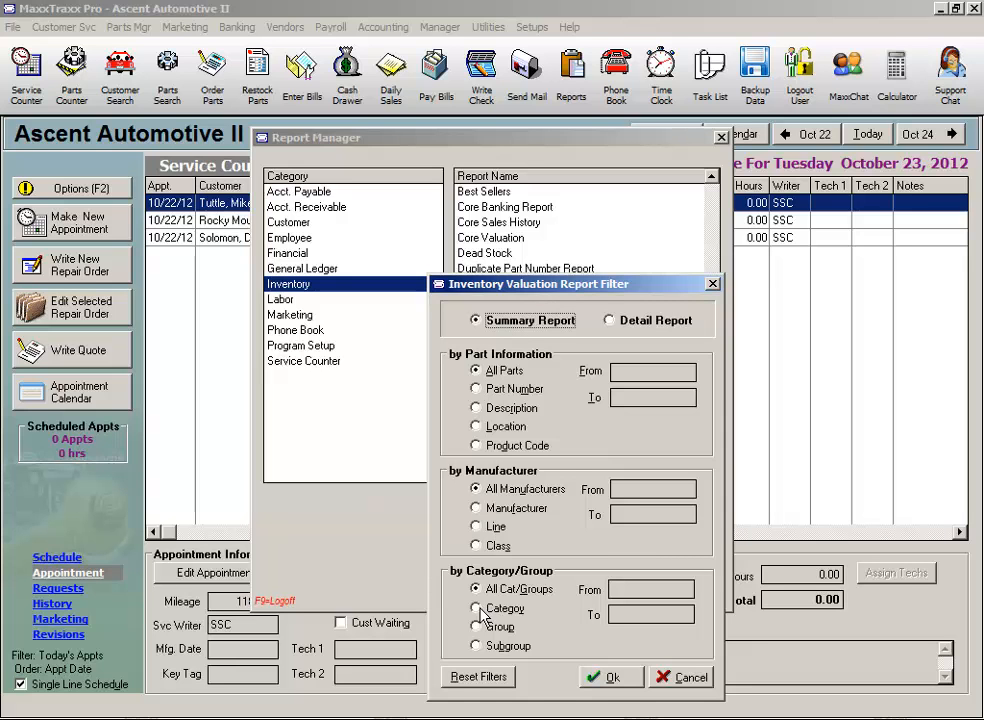
left_click(620, 682)
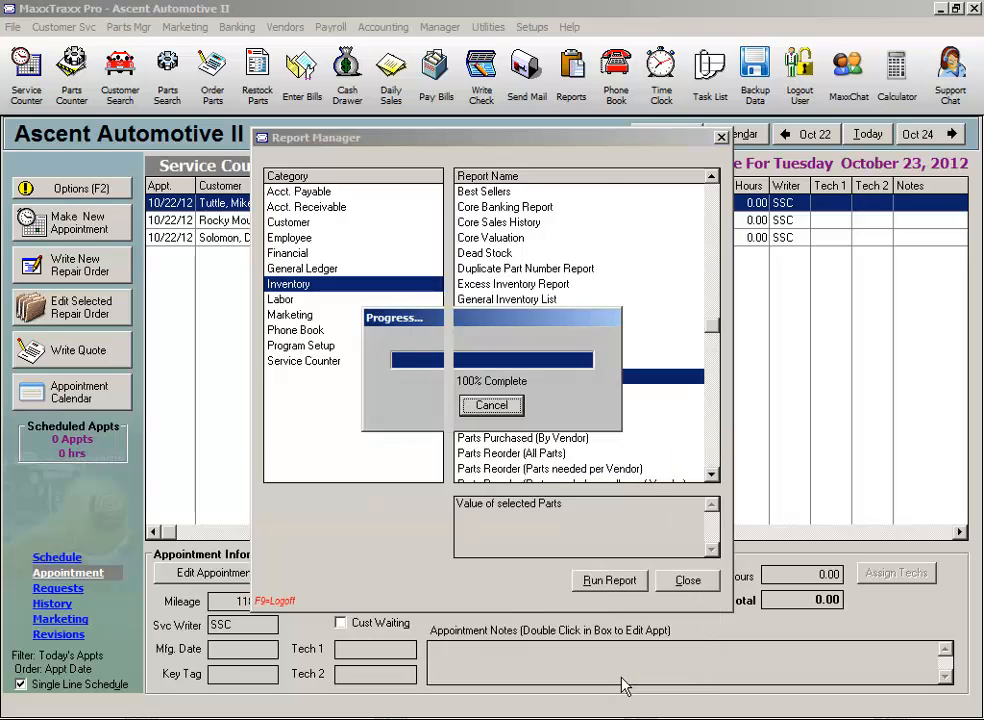
left_click(459, 473)
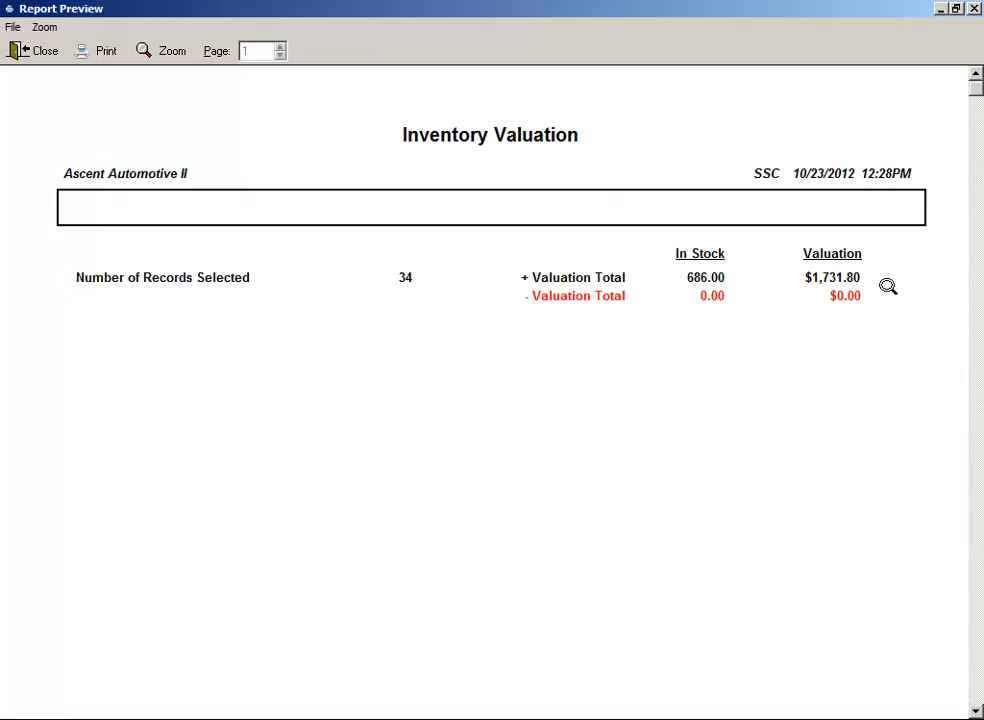
left_click(42, 51)
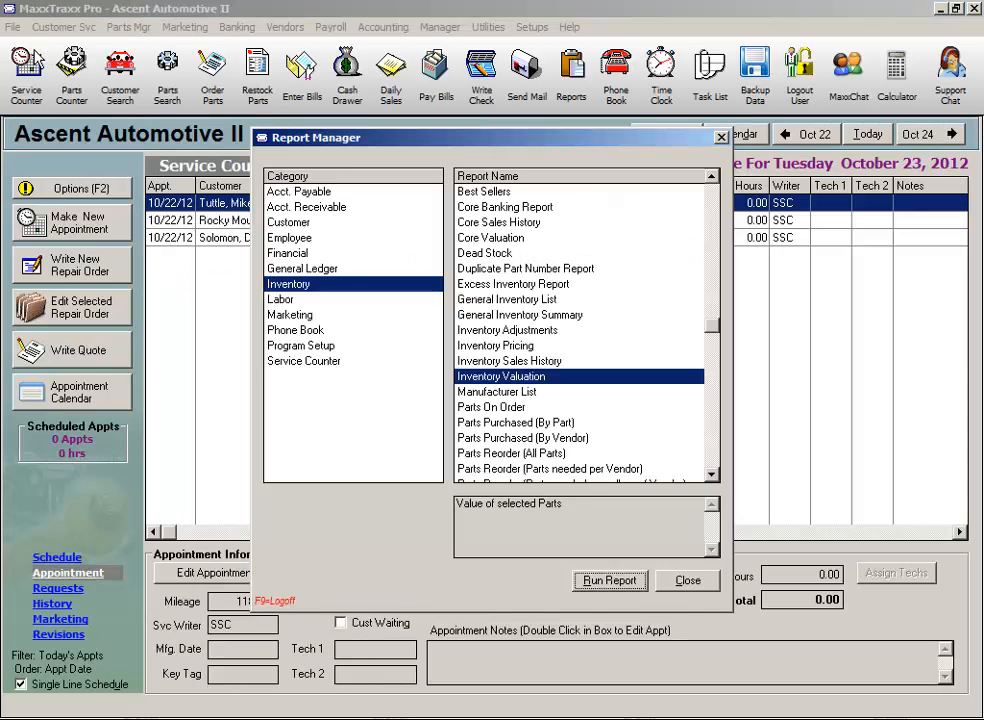
left_click(688, 580)
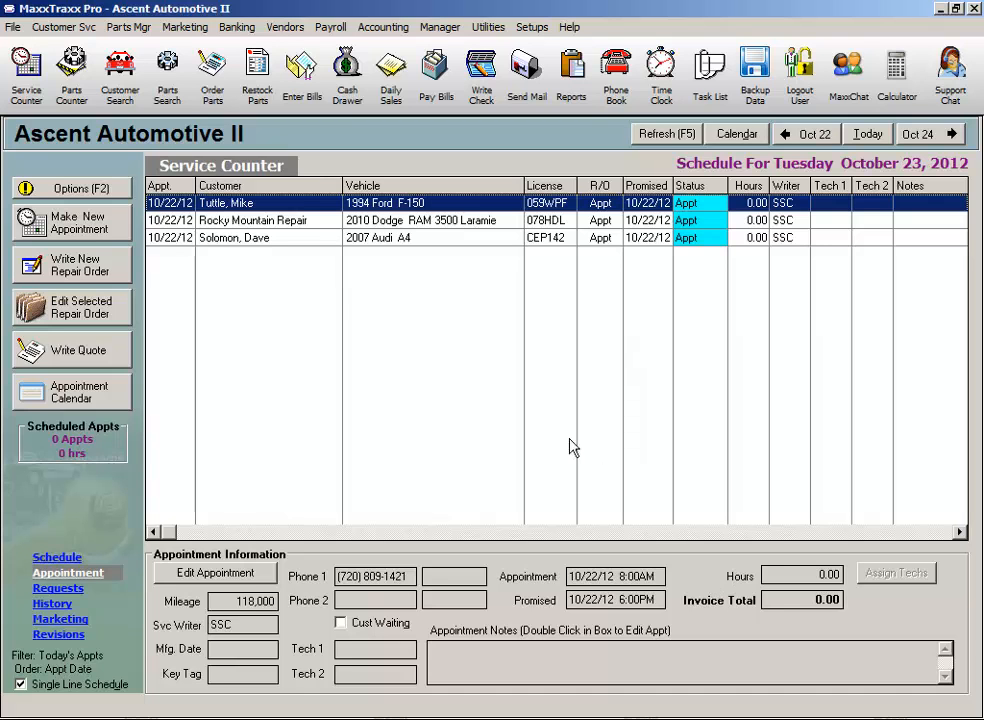
Step: Create a general journal entry dated 10/23/2012 with the description "Inventory Valuation Adjustment"
left_click(392, 33)
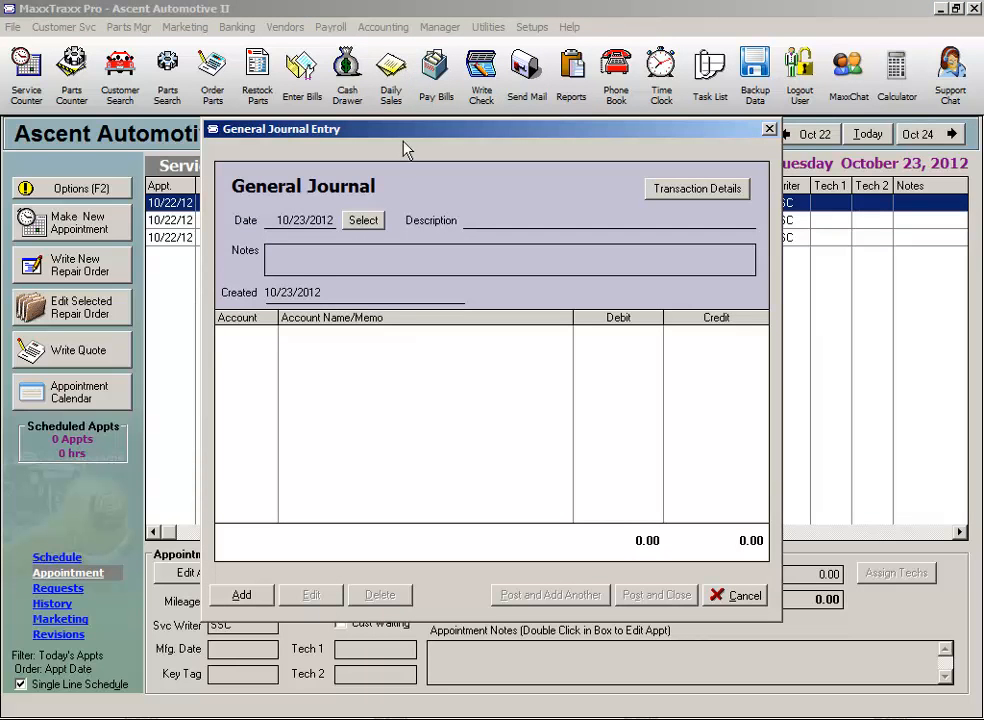
left_click_drag(277, 221, 334, 226)
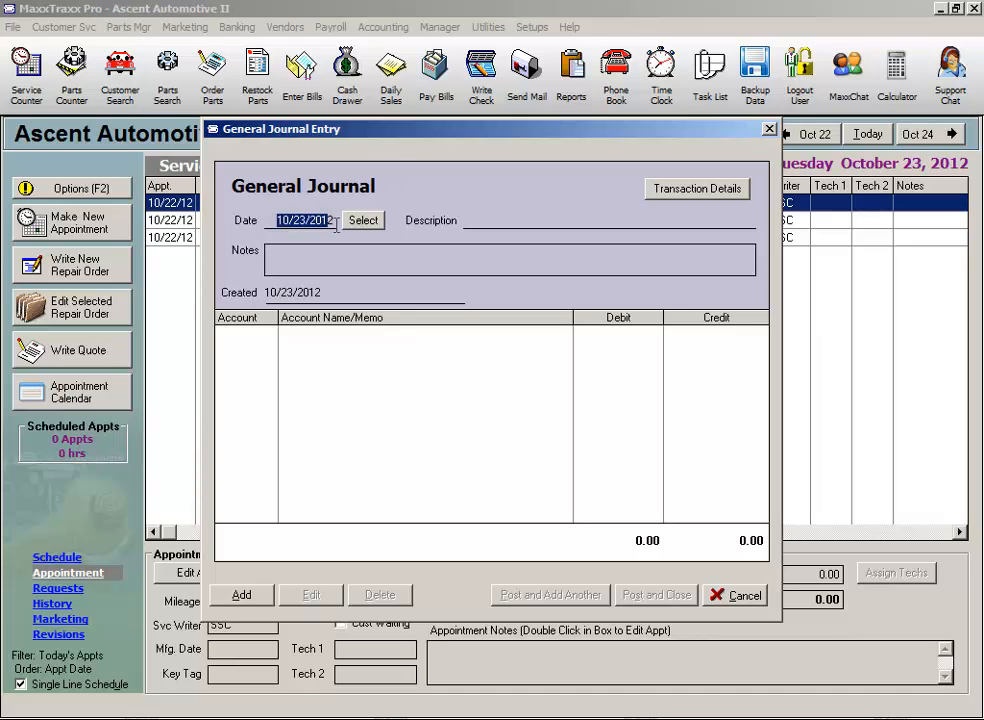
left_click(489, 222)
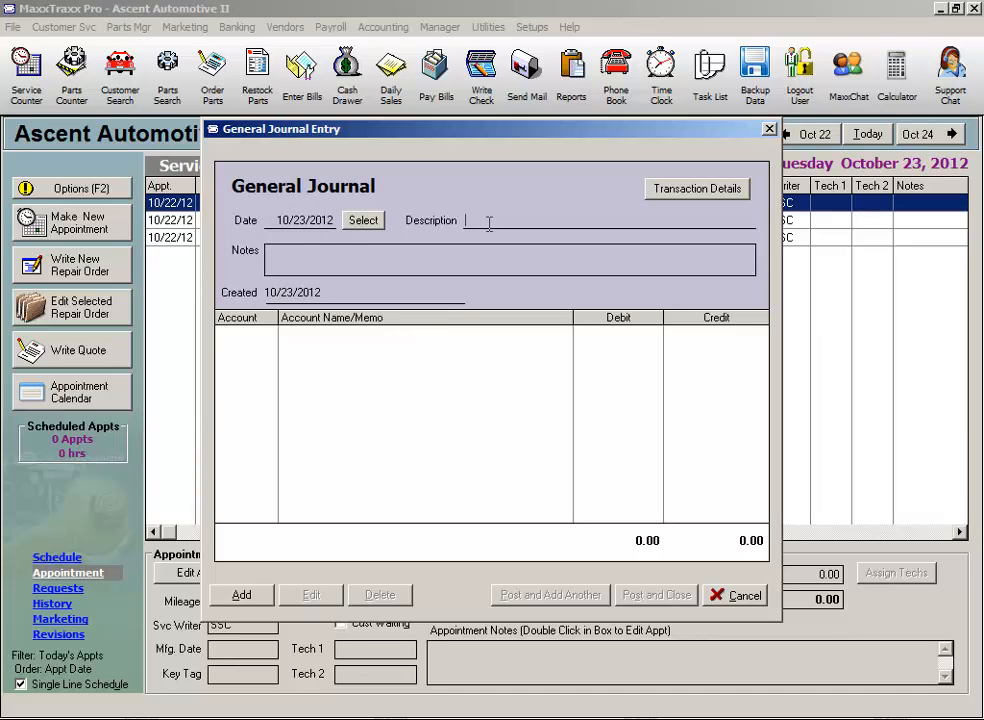
type("Inventory Valuation Adjustment")
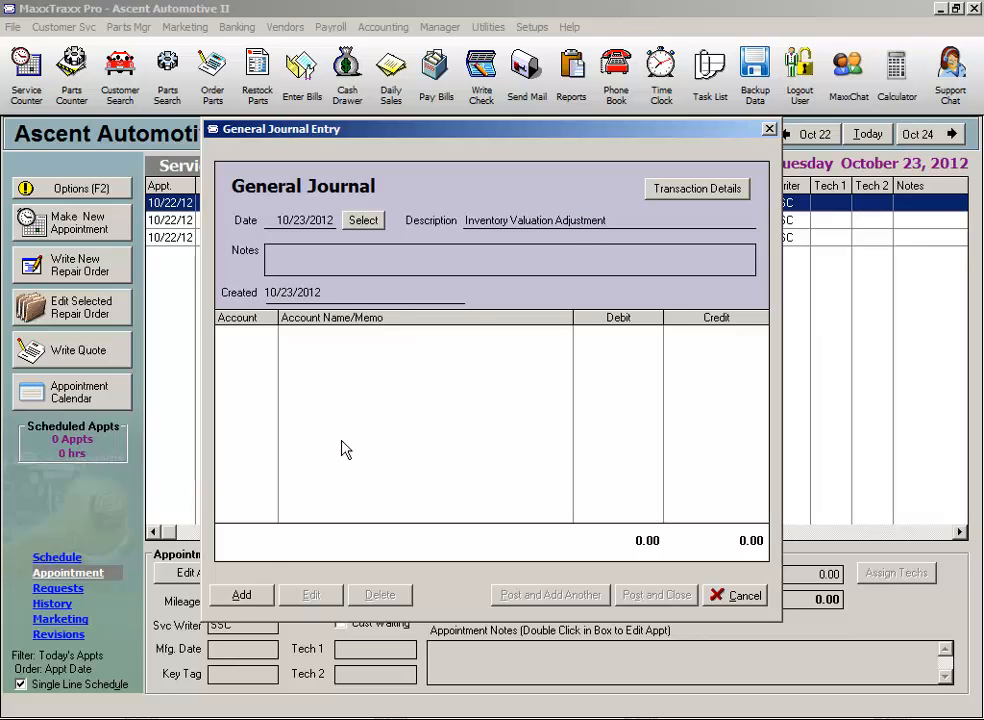
Step: Add a journal line increasing (debiting) G/L account 13000, Inventory, Parts, by 26.02
left_click(264, 596)
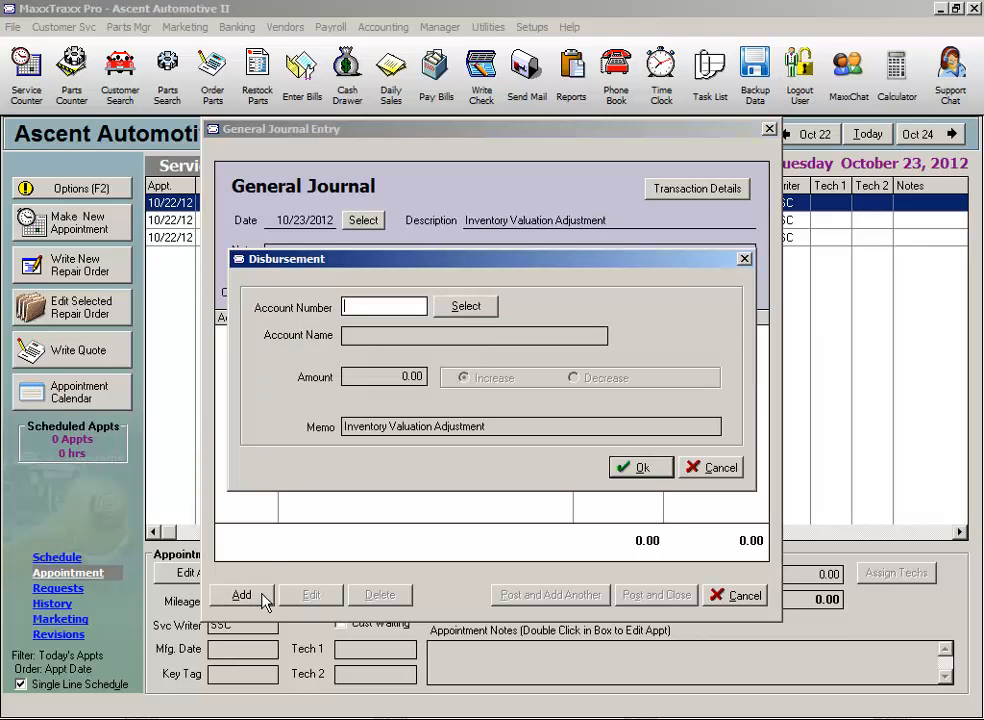
type("13000")
key("Tab")
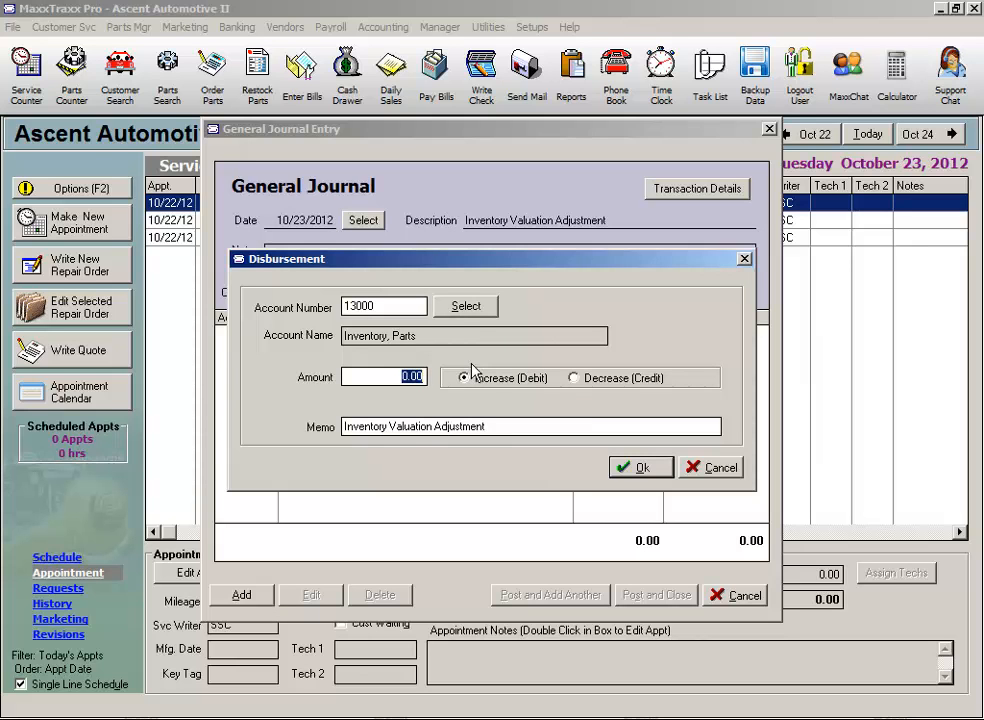
type("26.02")
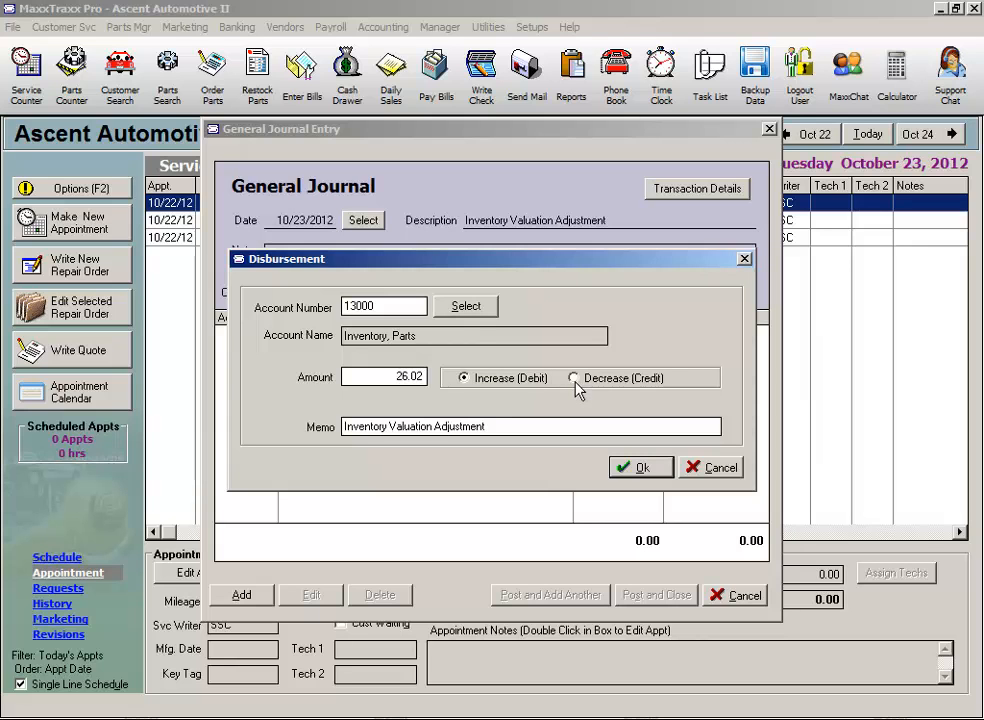
left_click(628, 466)
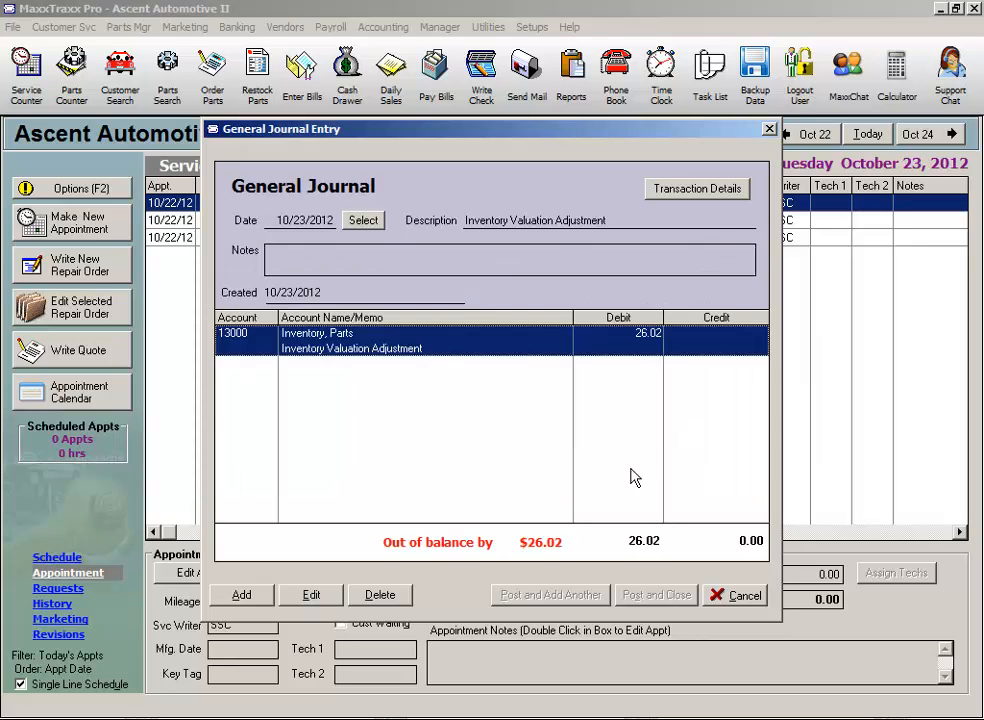
Step: Add an offsetting 26.02 credit line to G/L account 50000, COGS, Parts, and post the journal entry
left_click(245, 596)
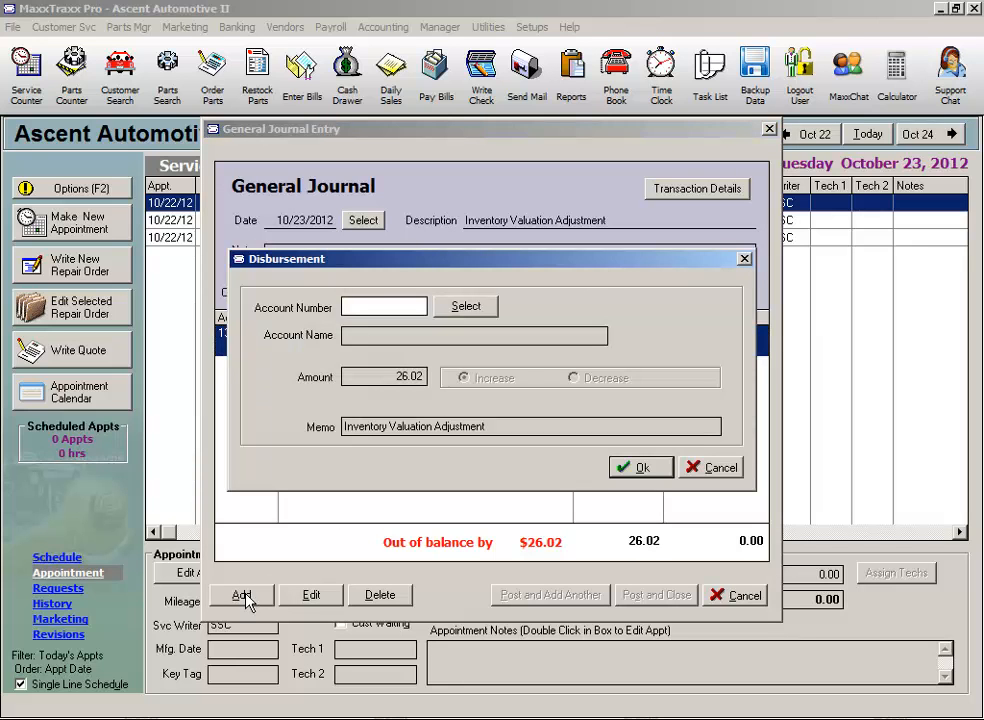
type("50000")
key("Tab")
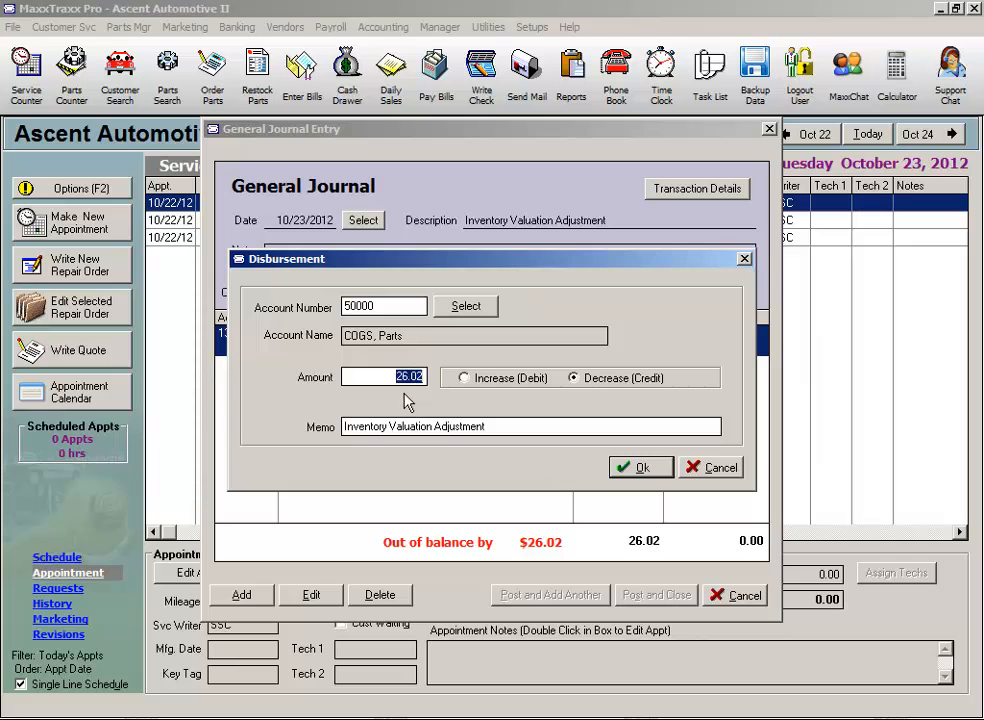
left_click(637, 466)
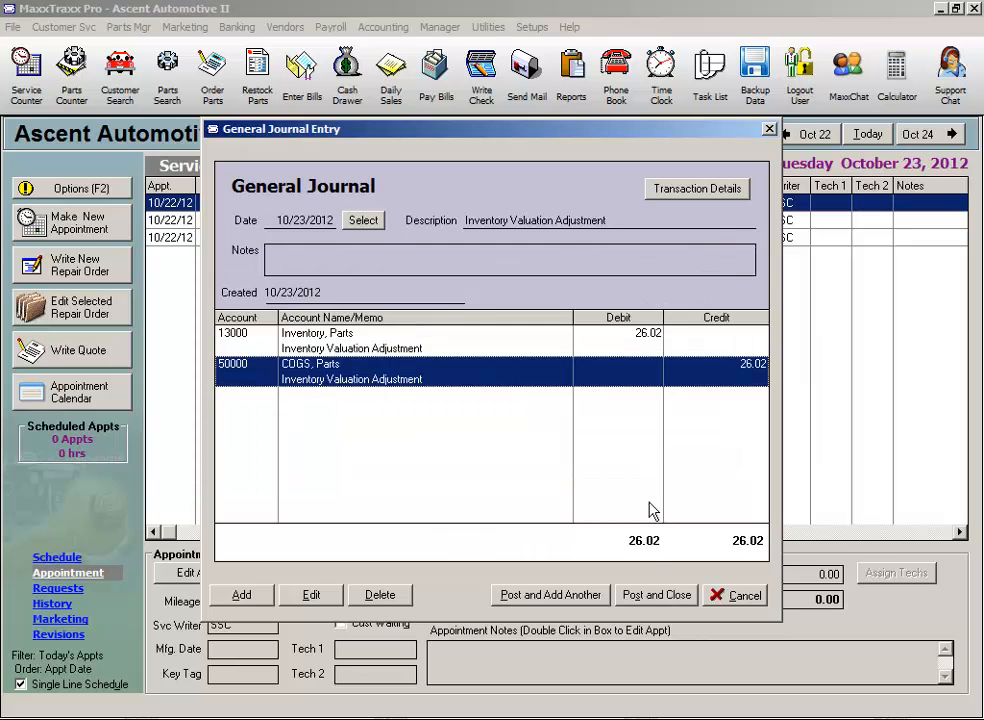
left_click(658, 596)
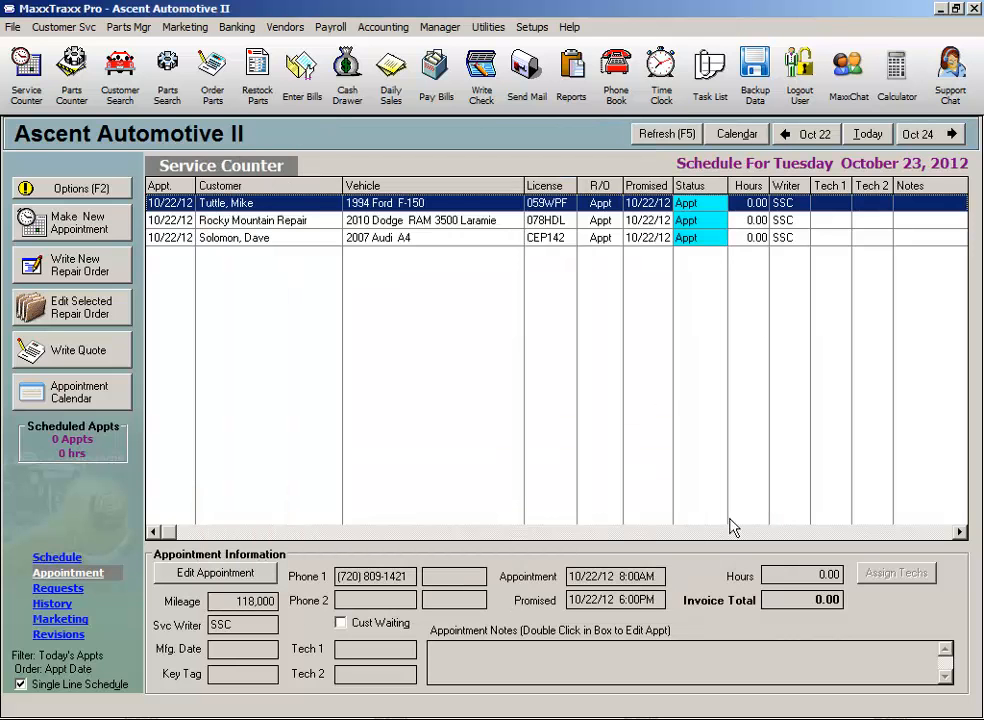
left_click(128, 28)
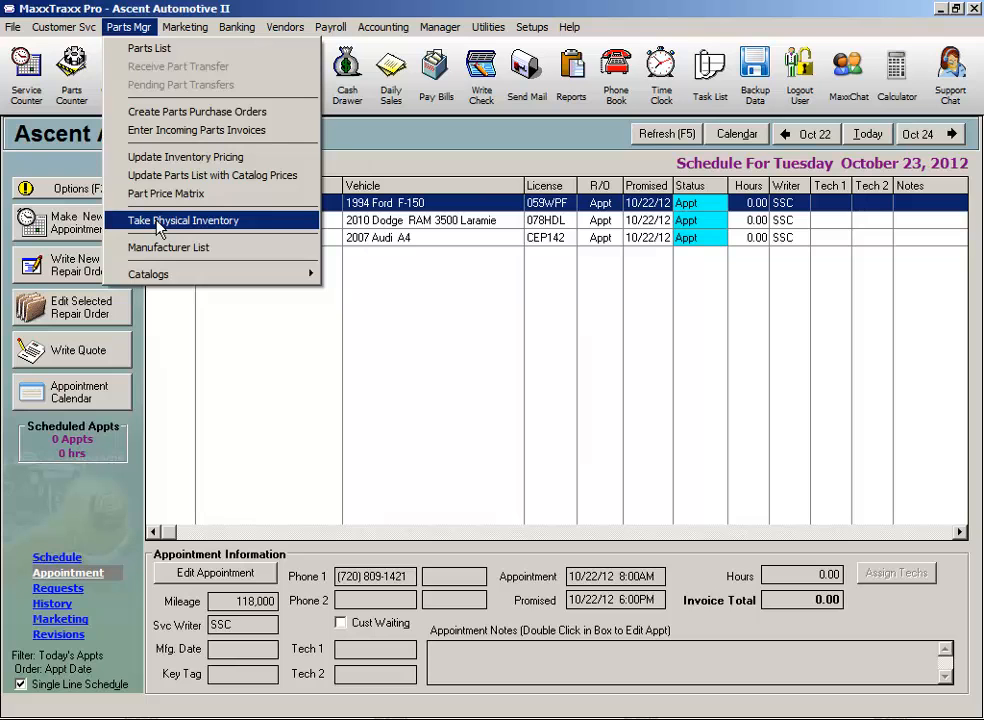
left_click(426, 348)
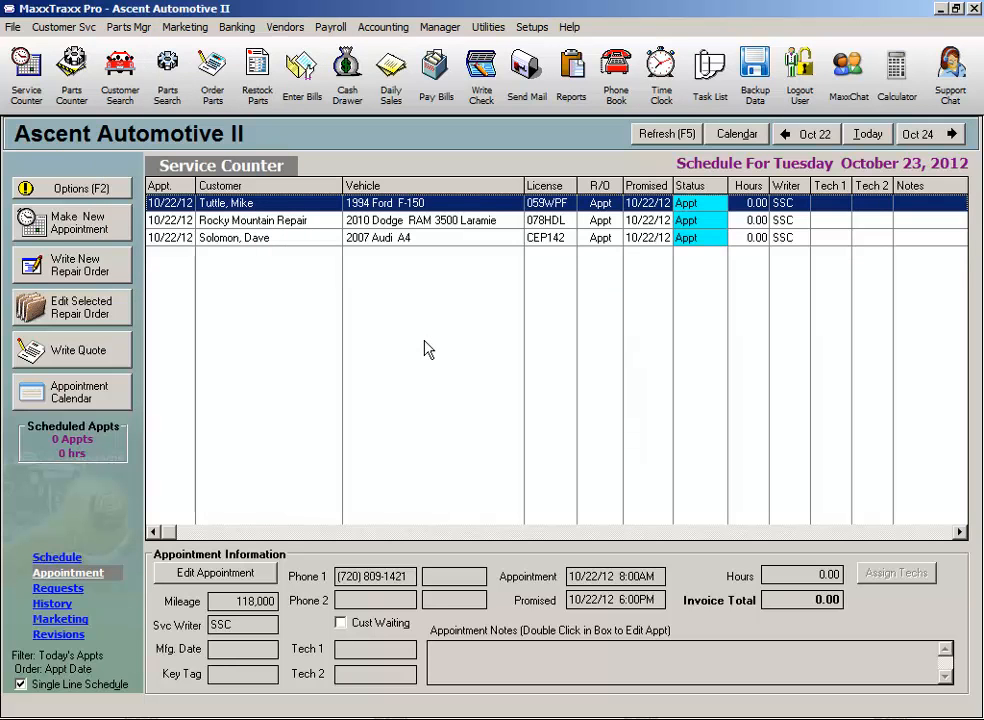
Step: Open the register of G/L account 13300, Inventory, Sublet Labor, and view the 10/16/2012 vendor invoice transaction with the 600.00 debit
left_click(386, 38)
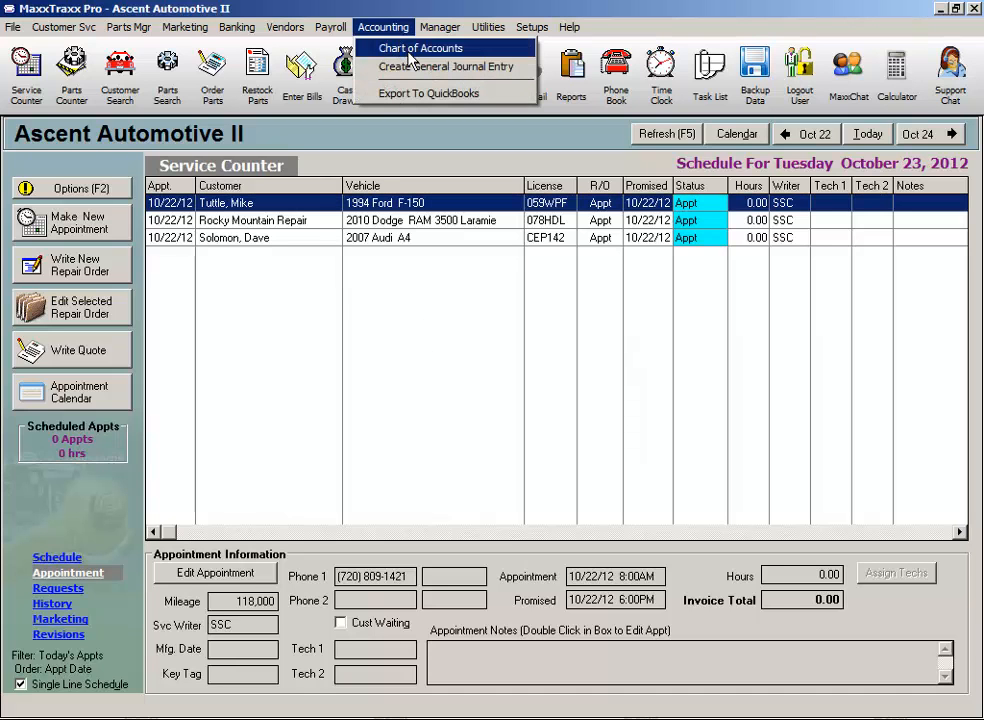
left_click(390, 48)
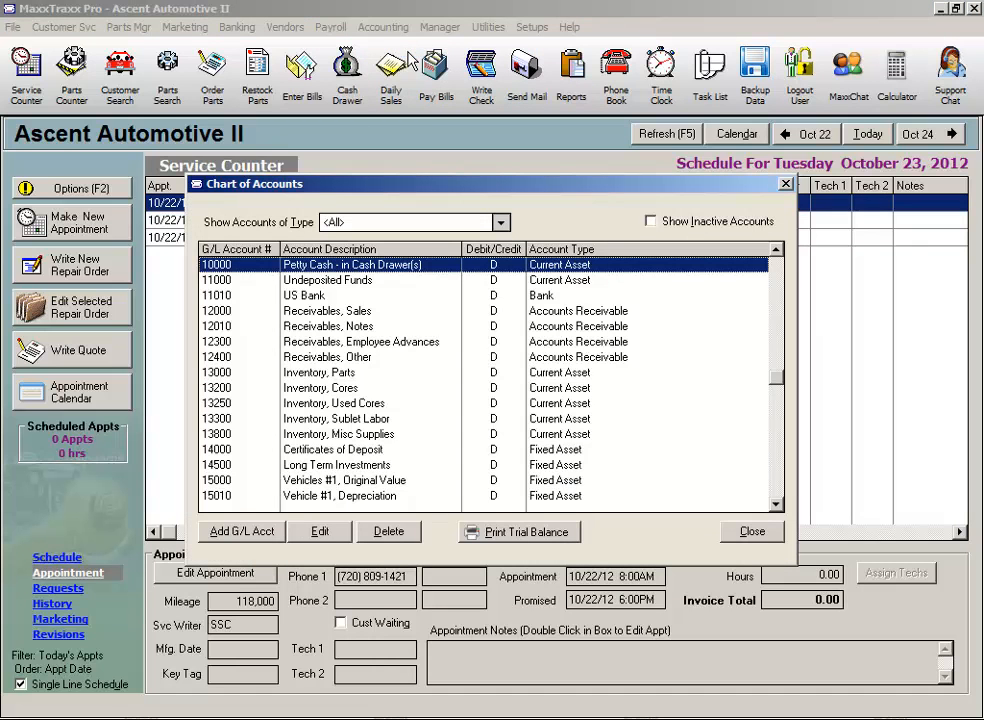
left_click(352, 420)
double_click(352, 420)
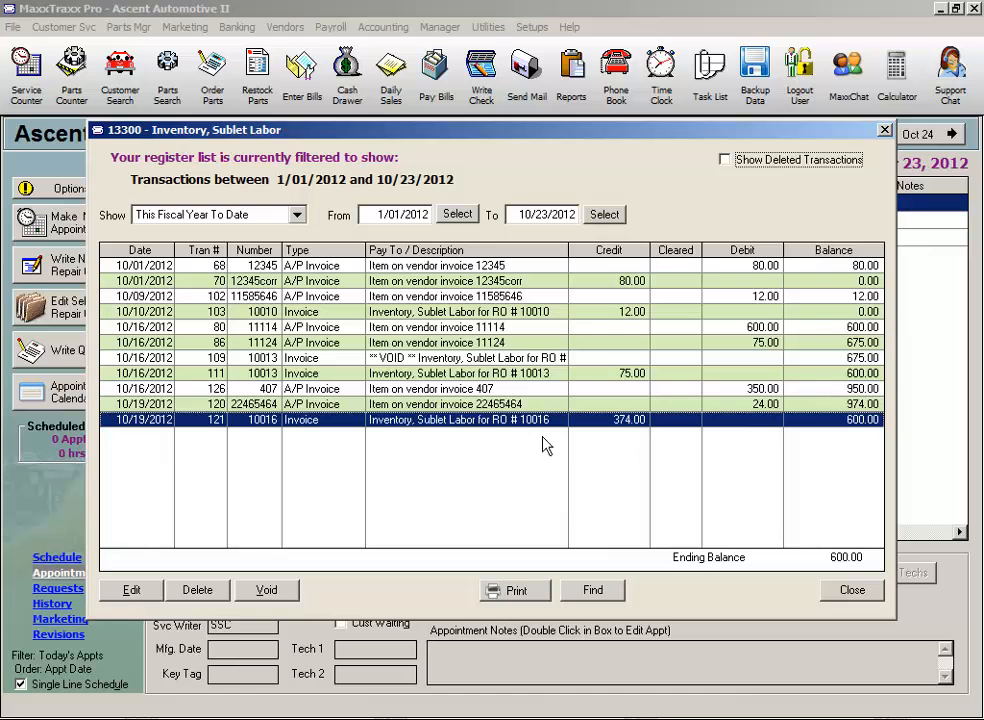
left_click(734, 327)
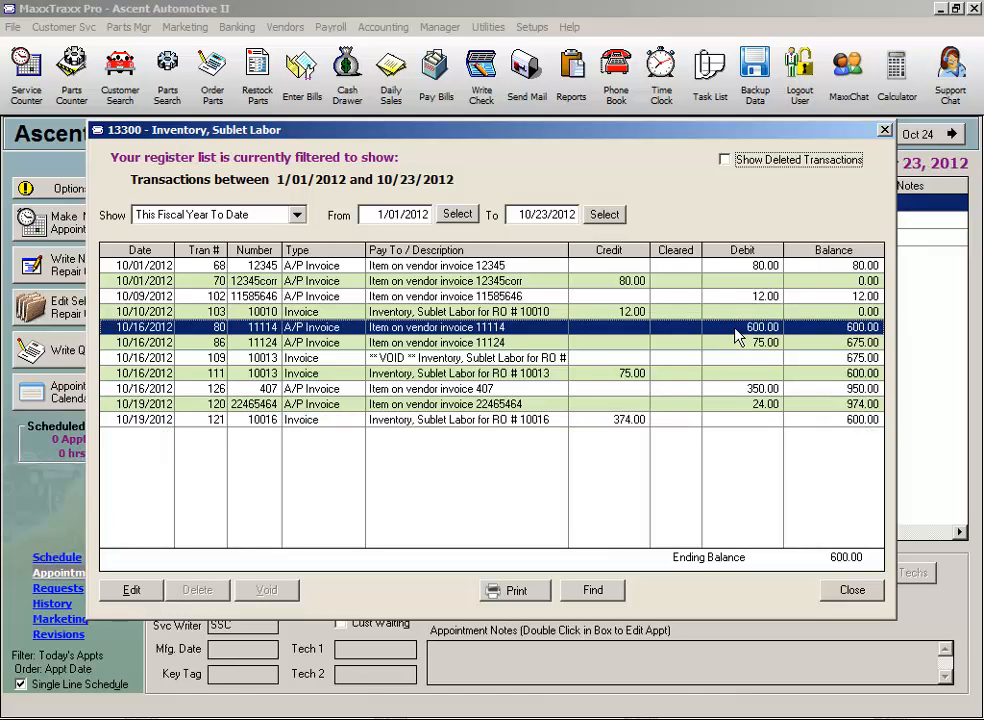
double_click(734, 334)
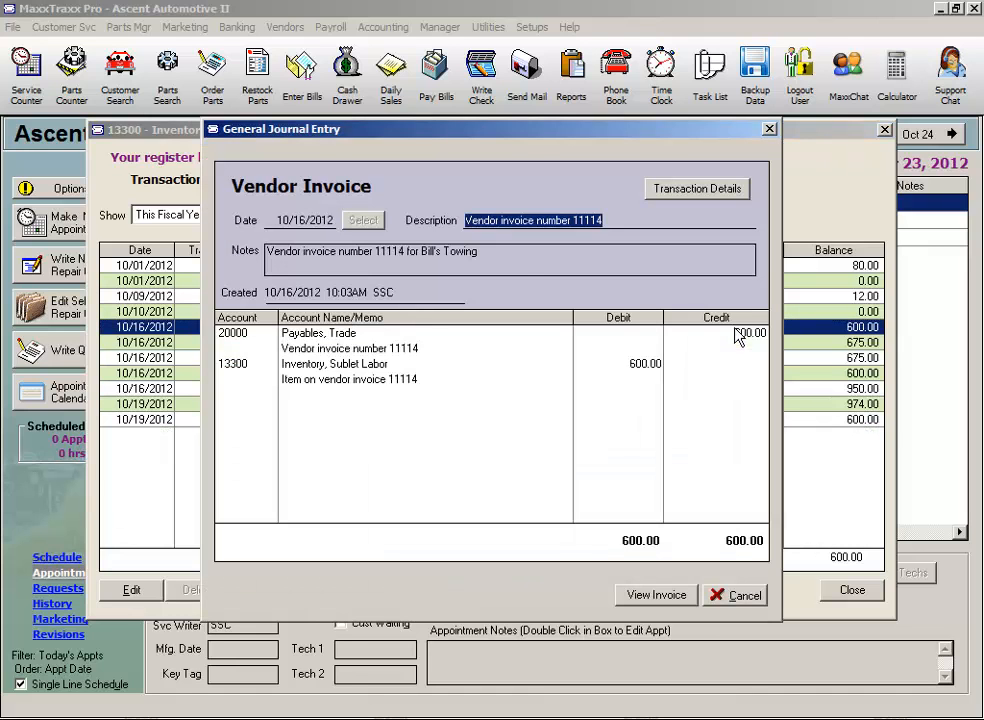
Step: Check the vendor named in the notes of the 10/16/2012 vendor invoice, and close the invoice, the sublet labor register and the chart of accounts
left_click_drag(421, 252, 509, 264)
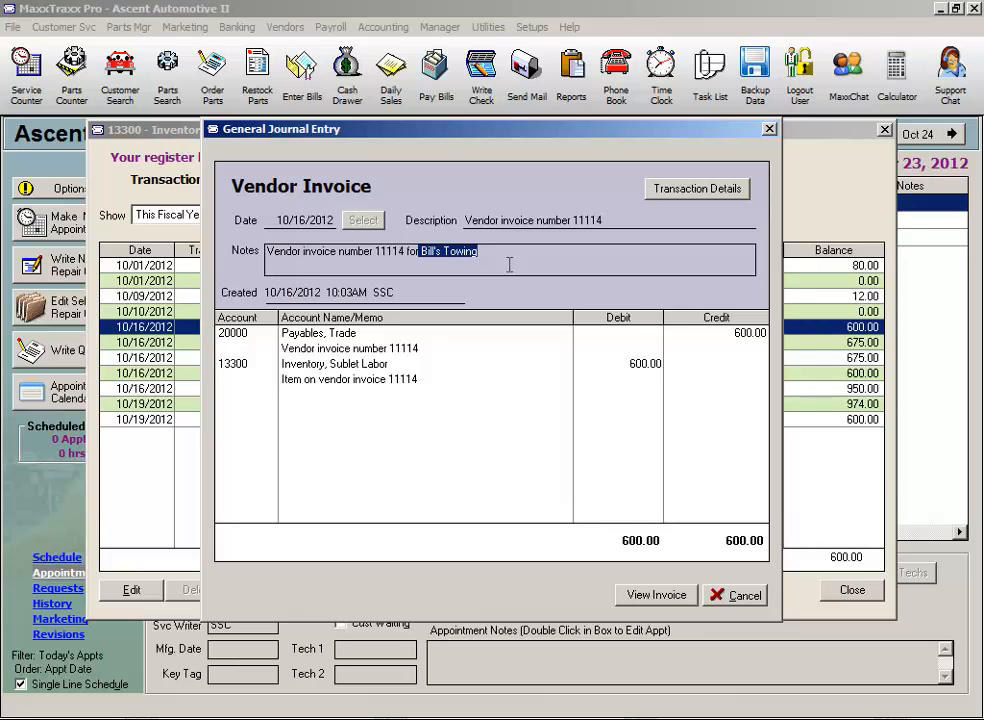
left_click(509, 408)
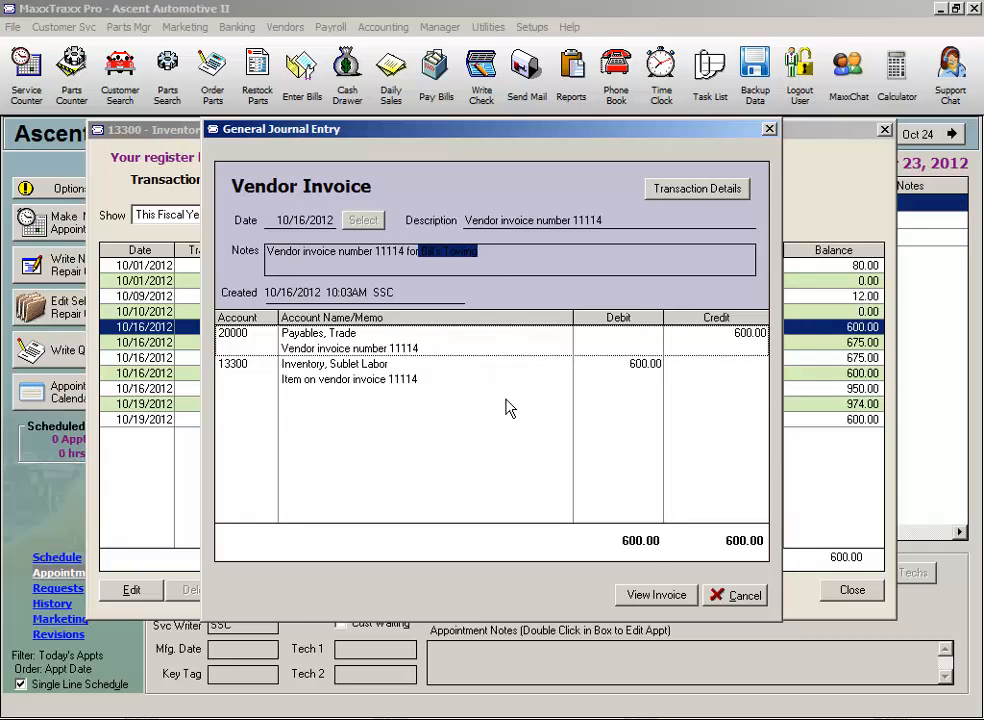
left_click(728, 598)
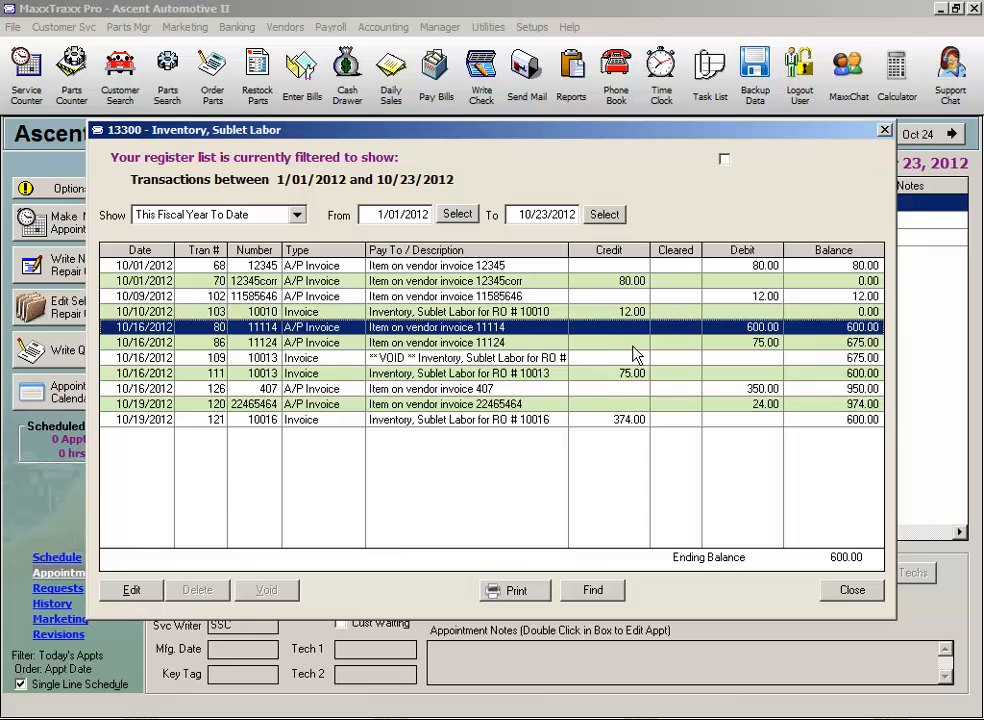
left_click(852, 589)
left_click(753, 532)
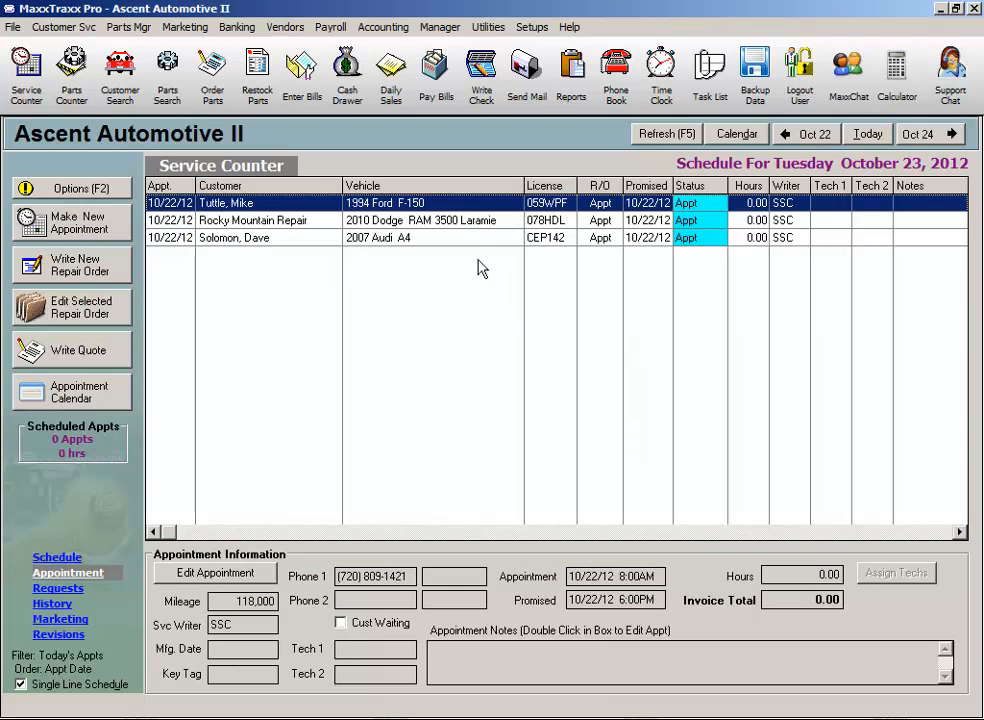
Step: Create a general journal entry dated 10/23/2012 with the description "Sublet Valuation Adjustment"
left_click(395, 30)
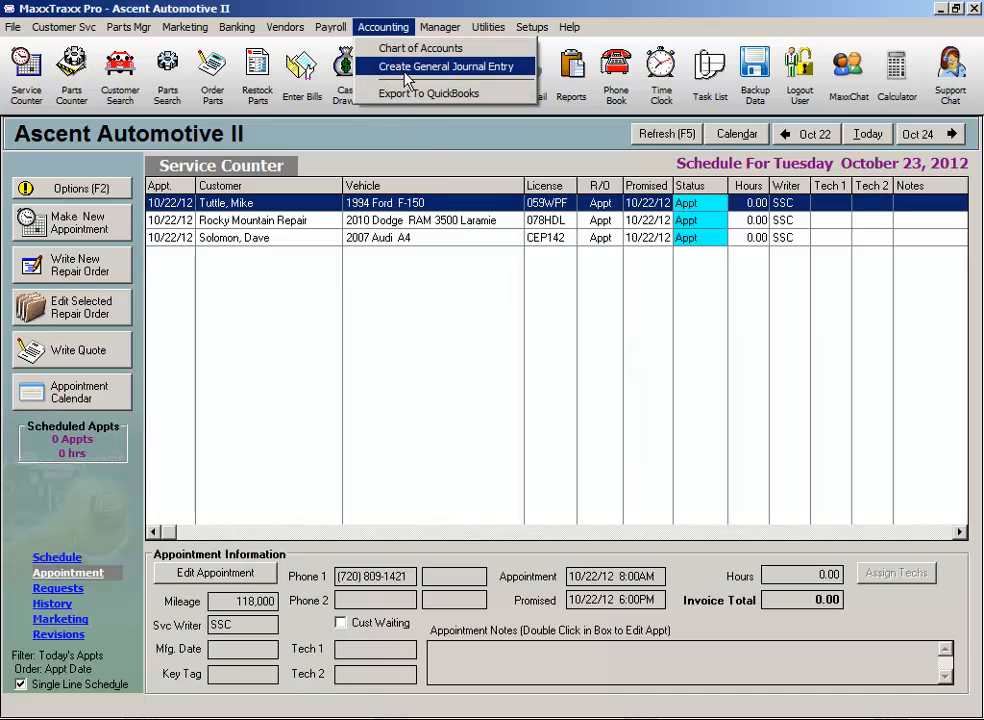
left_click(405, 72)
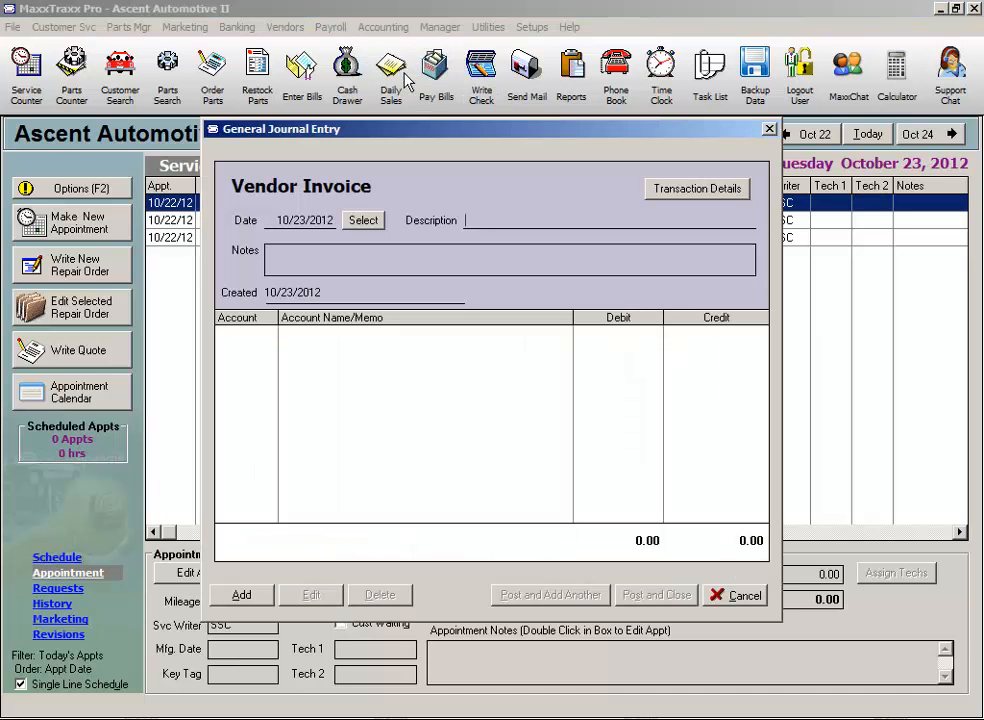
left_click(282, 220)
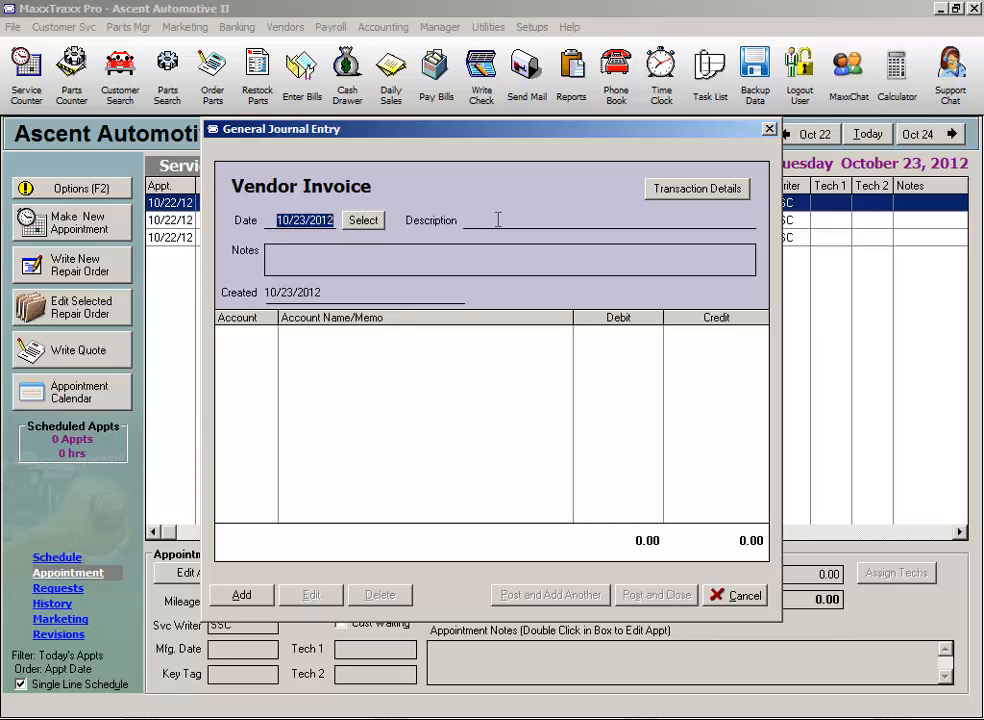
left_click(498, 220)
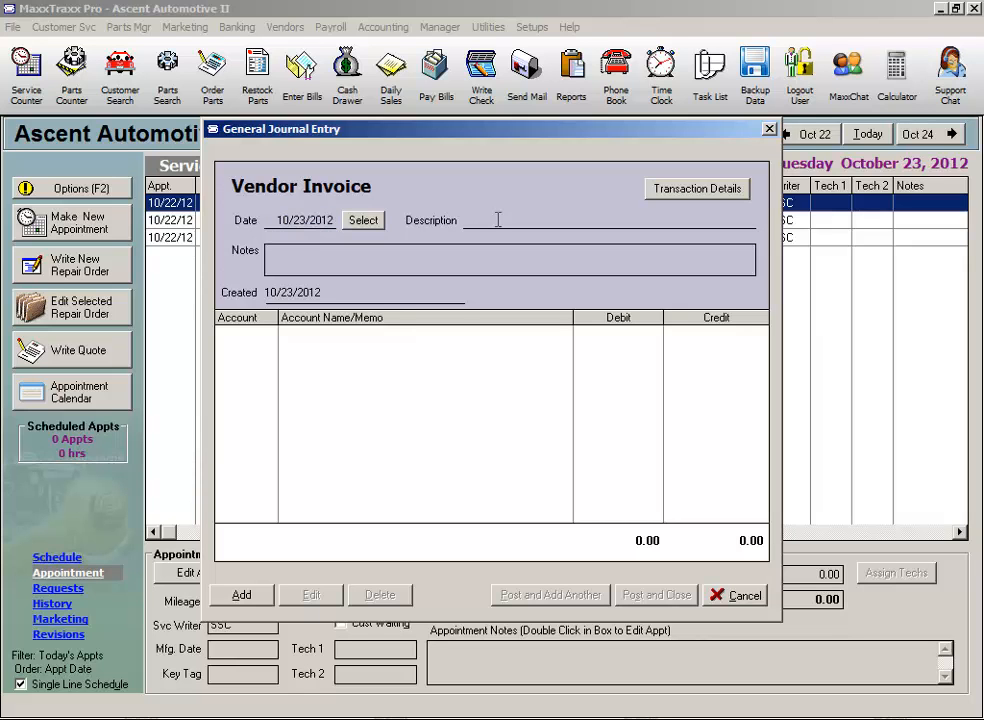
type("Sublet Valuation Adjustment")
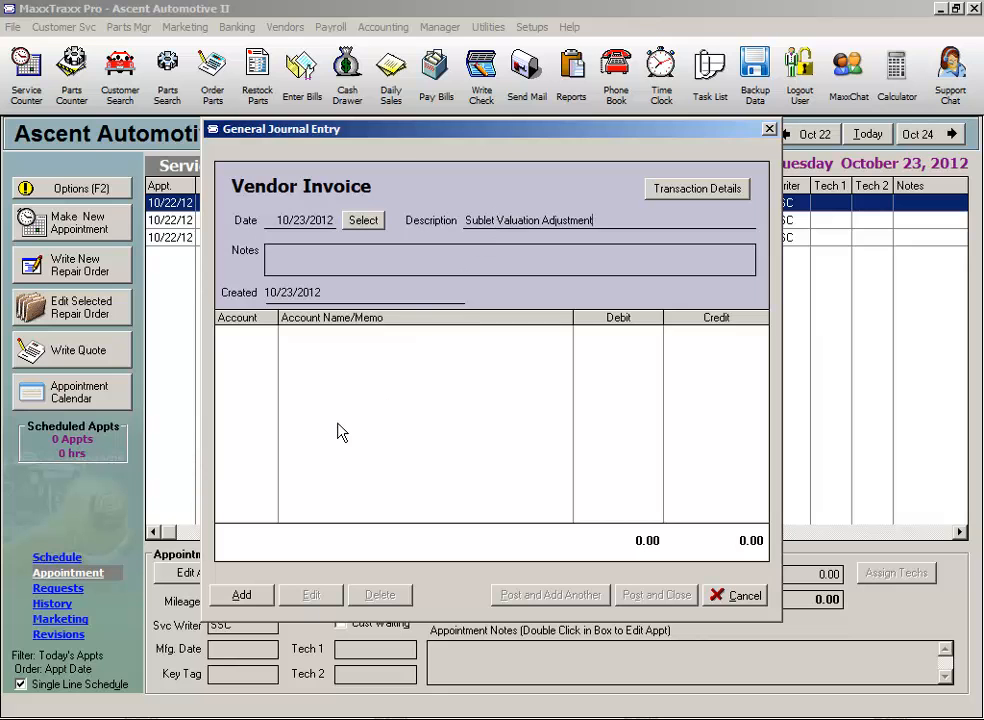
Step: Add a journal line decreasing (crediting) G/L account 13300, Inventory, Sublet Labor, by 600.00
left_click(262, 599)
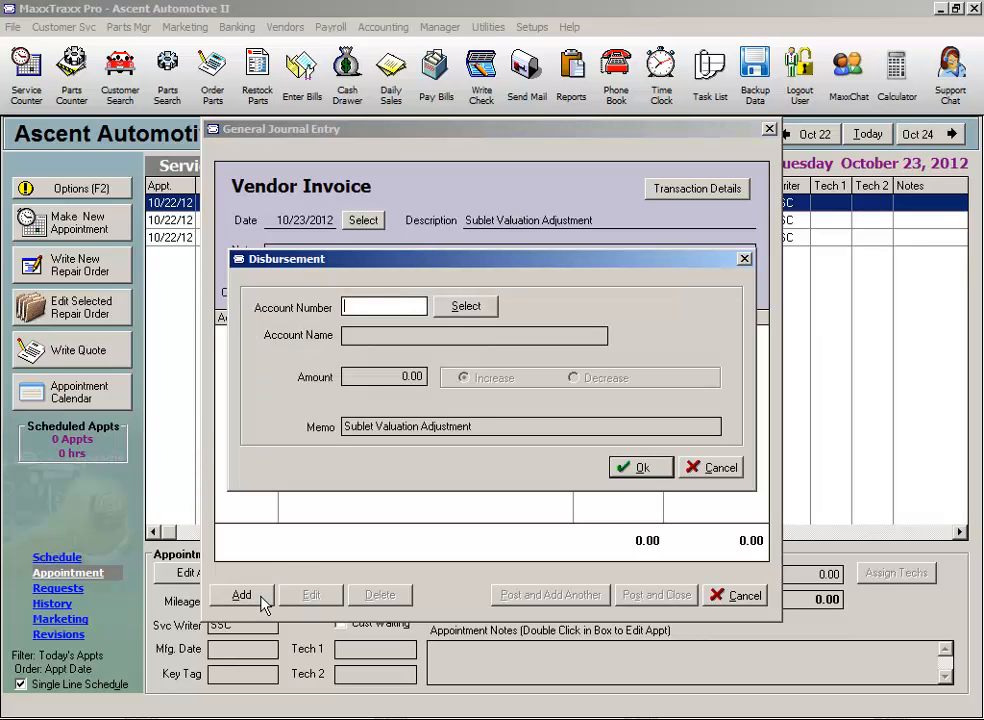
type("13300")
key("Tab")
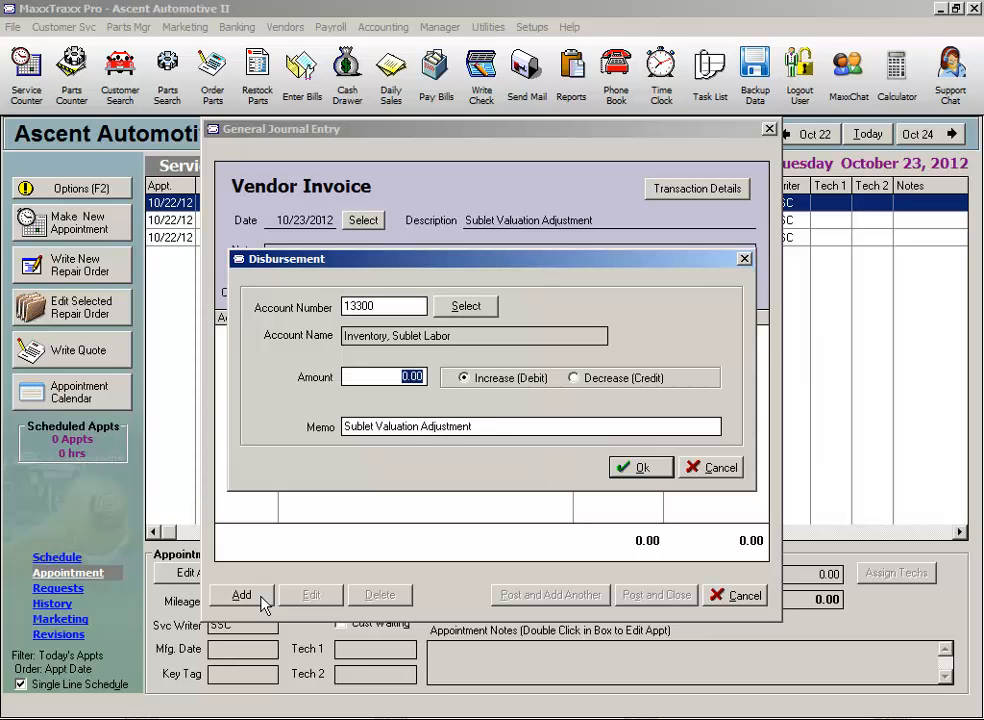
left_click(574, 378)
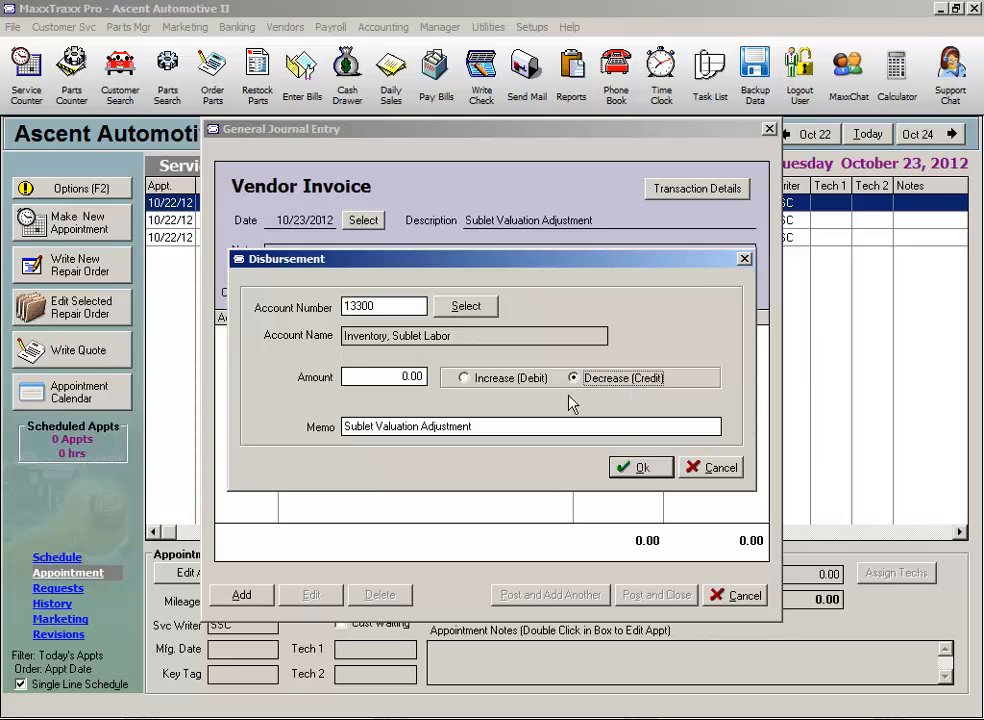
left_click(382, 377)
type("600")
key("Tab")
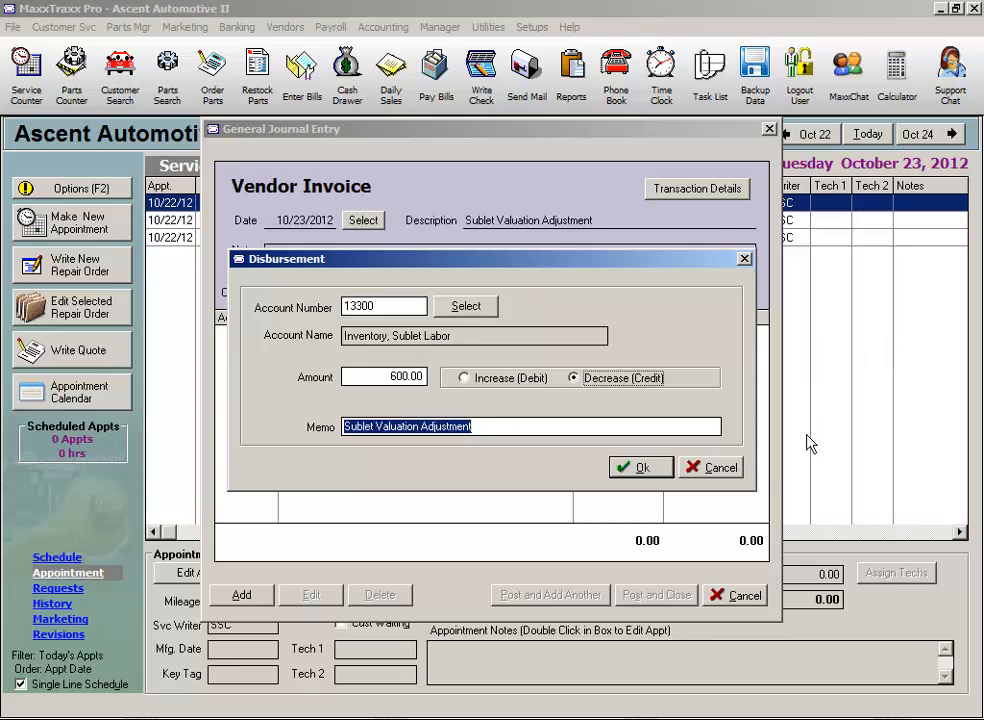
left_click(643, 469)
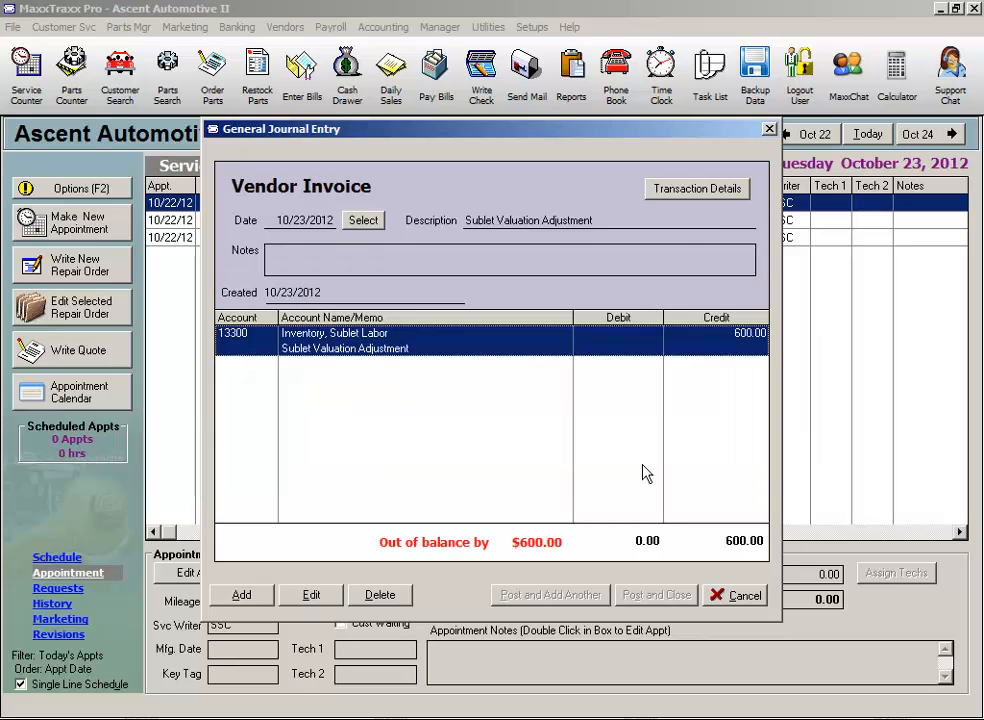
Step: Add an offsetting 600.00 debit line to G/L account 50300, COGS, Sublet, and post and close the journal entry
left_click(251, 595)
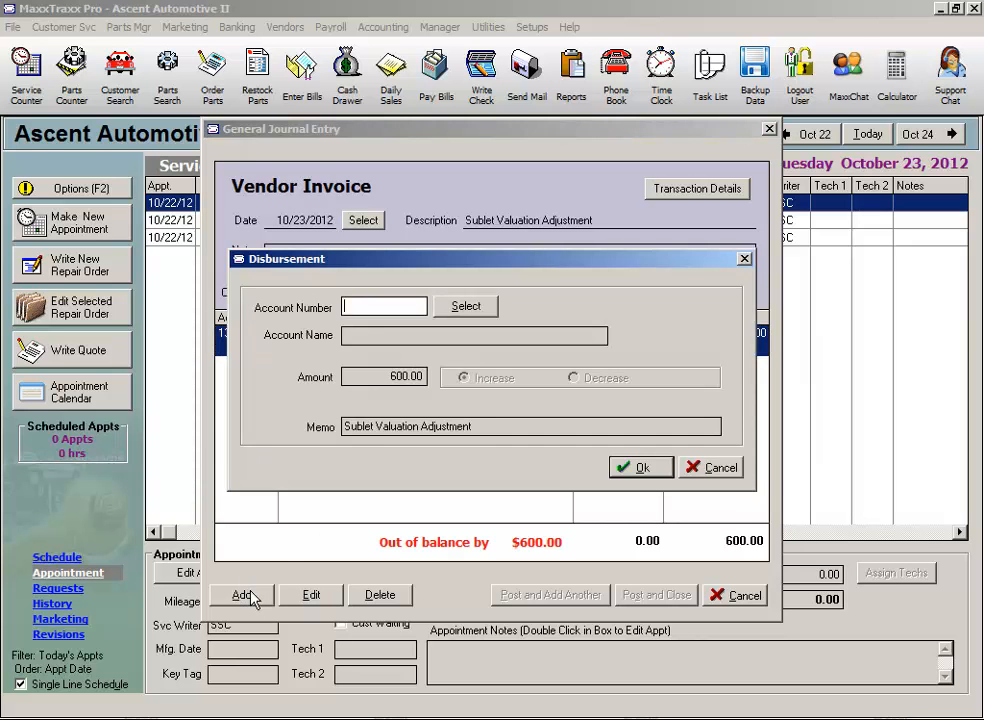
type("50300")
key("Tab")
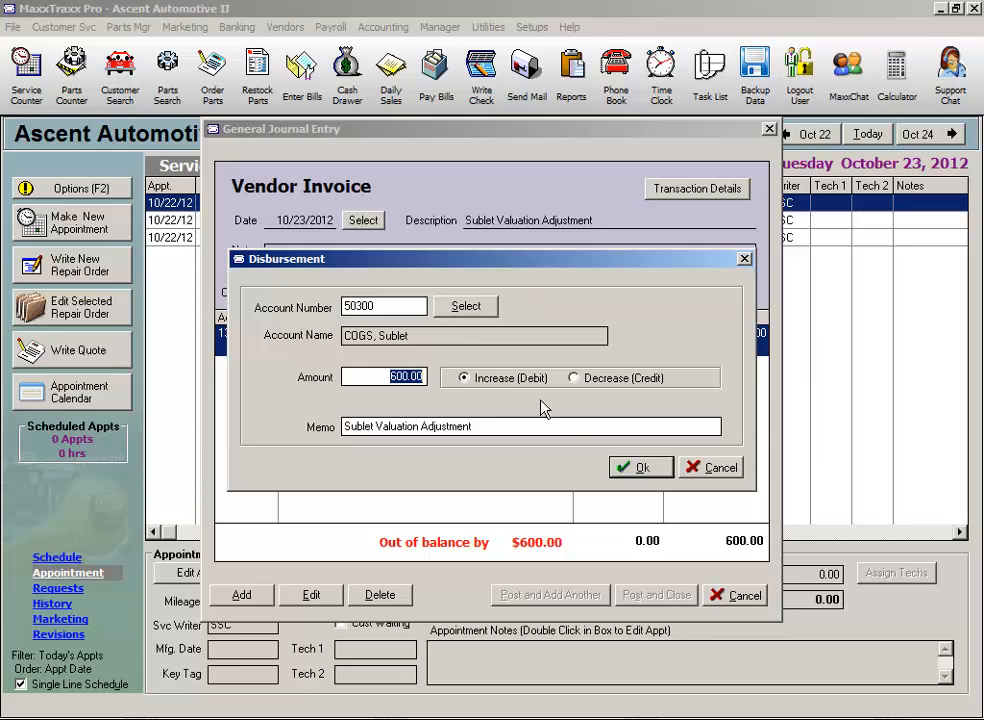
left_click(641, 469)
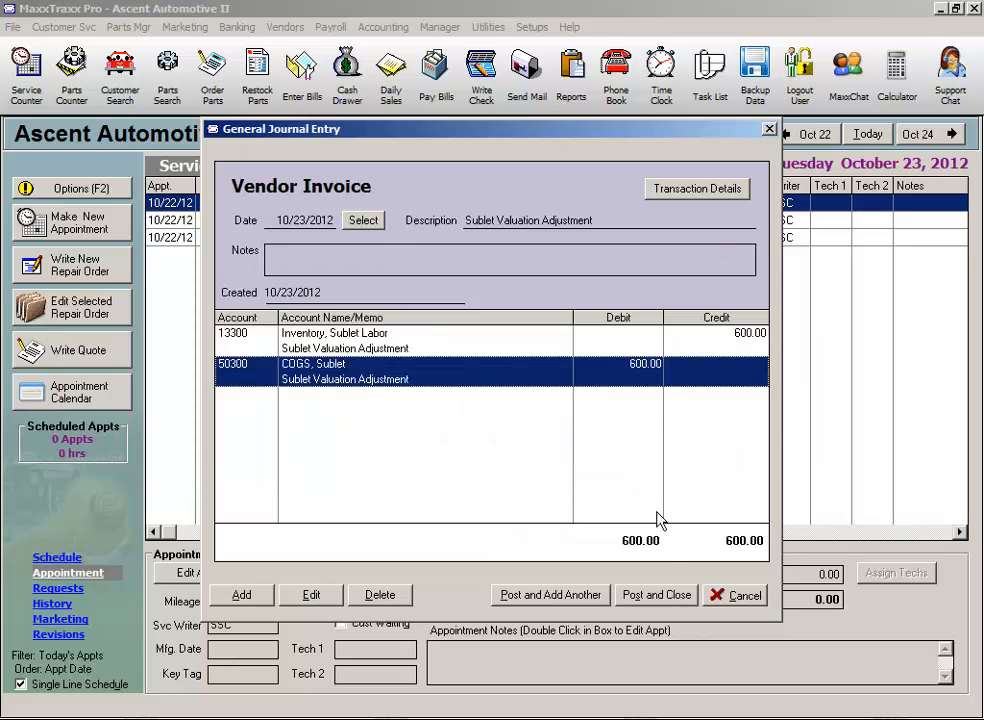
left_click(668, 597)
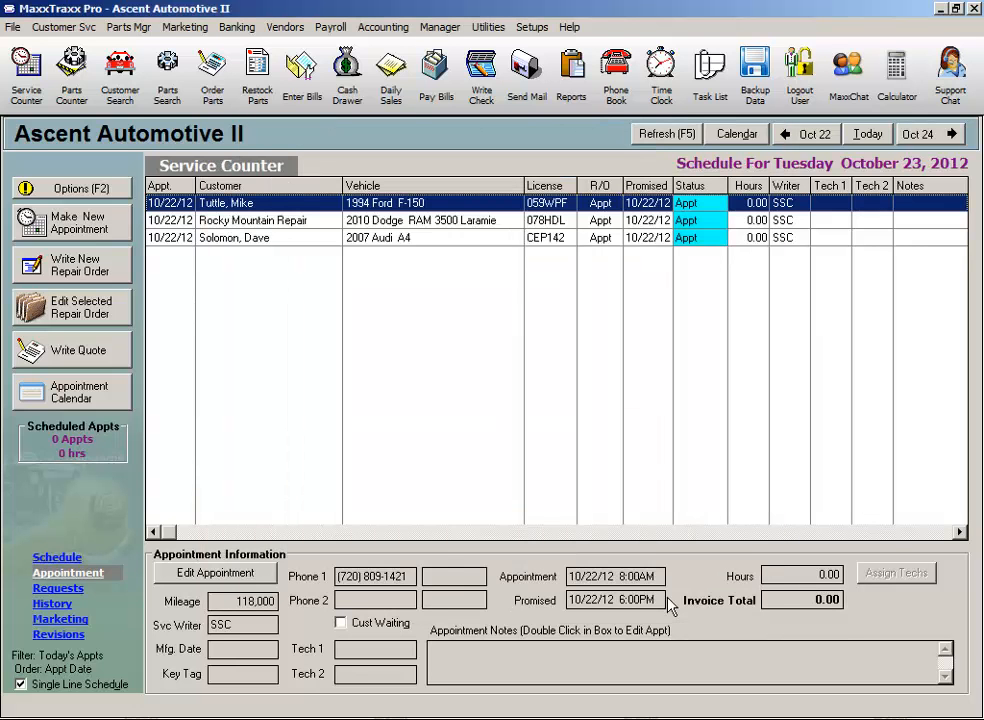
Step: Preview the trial balance for 10/31/2012 including accounts with no balances, and examine the inventory account balances
left_click(384, 27)
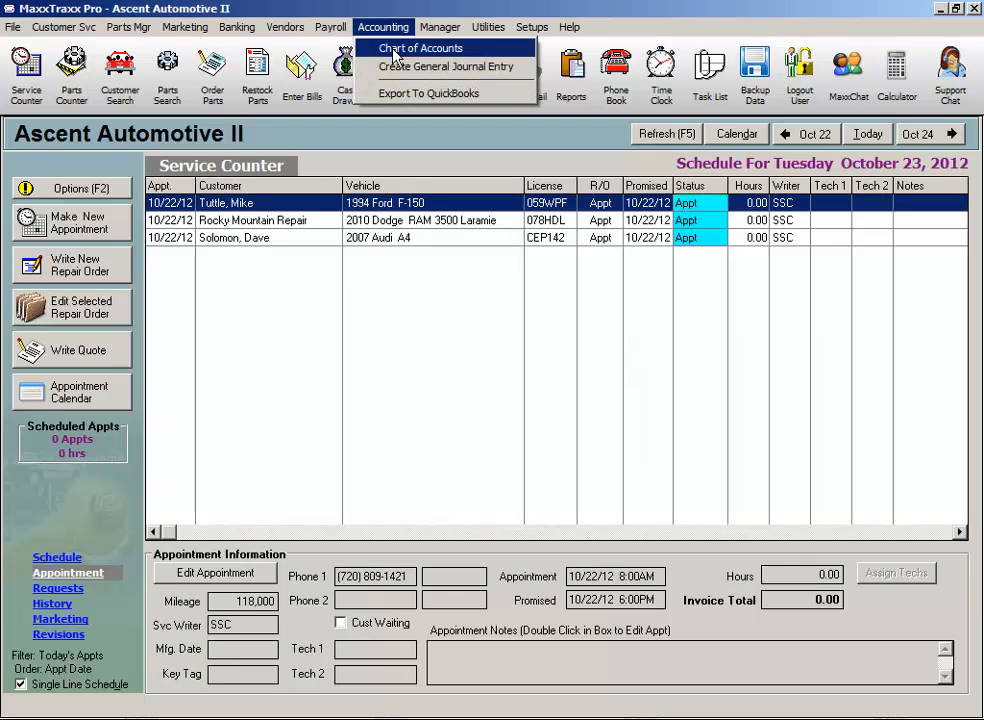
left_click(392, 48)
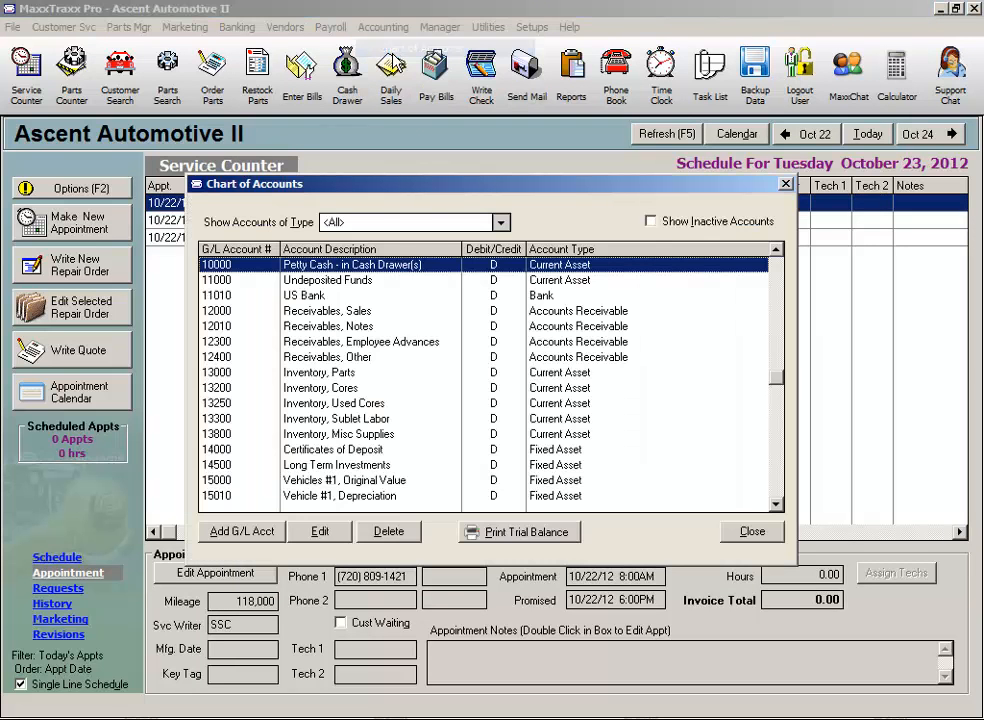
left_click(530, 534)
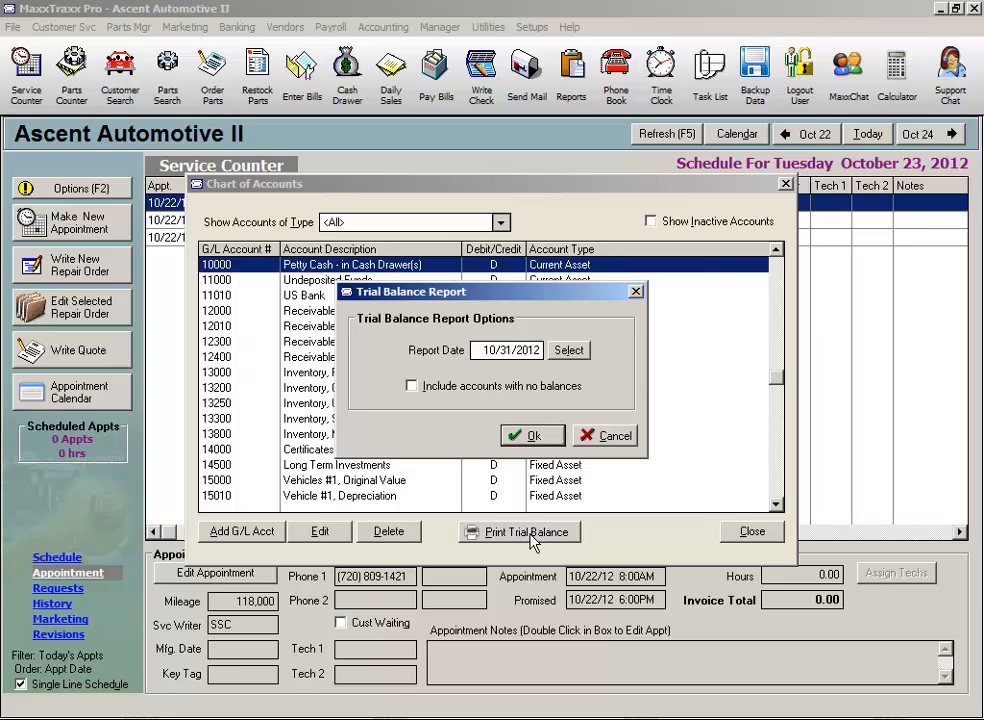
left_click(411, 385)
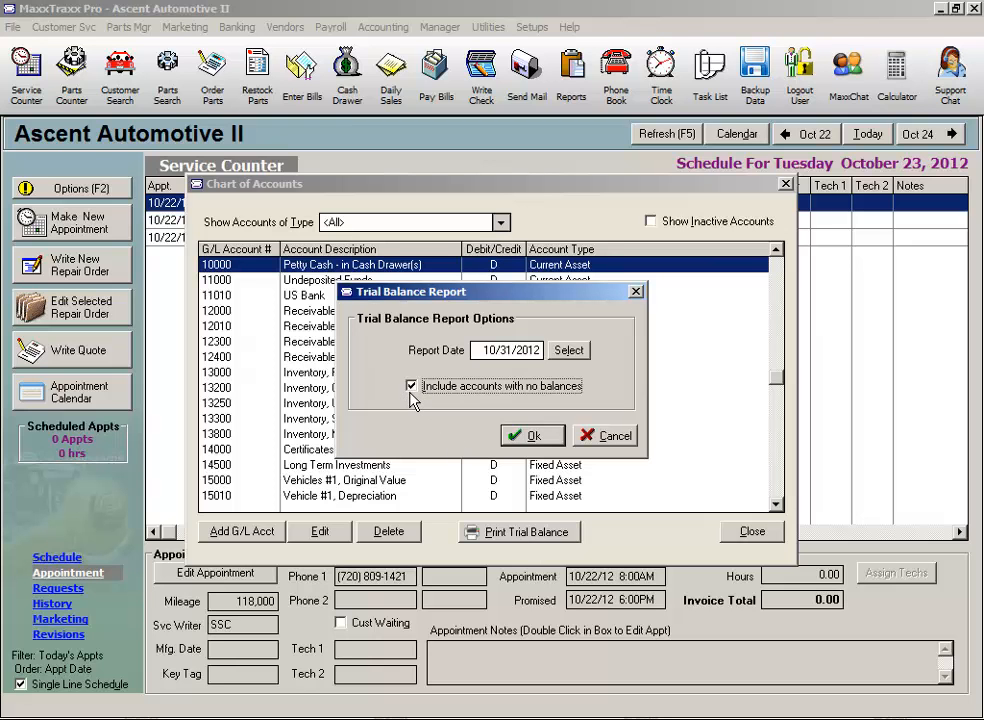
left_click(534, 436)
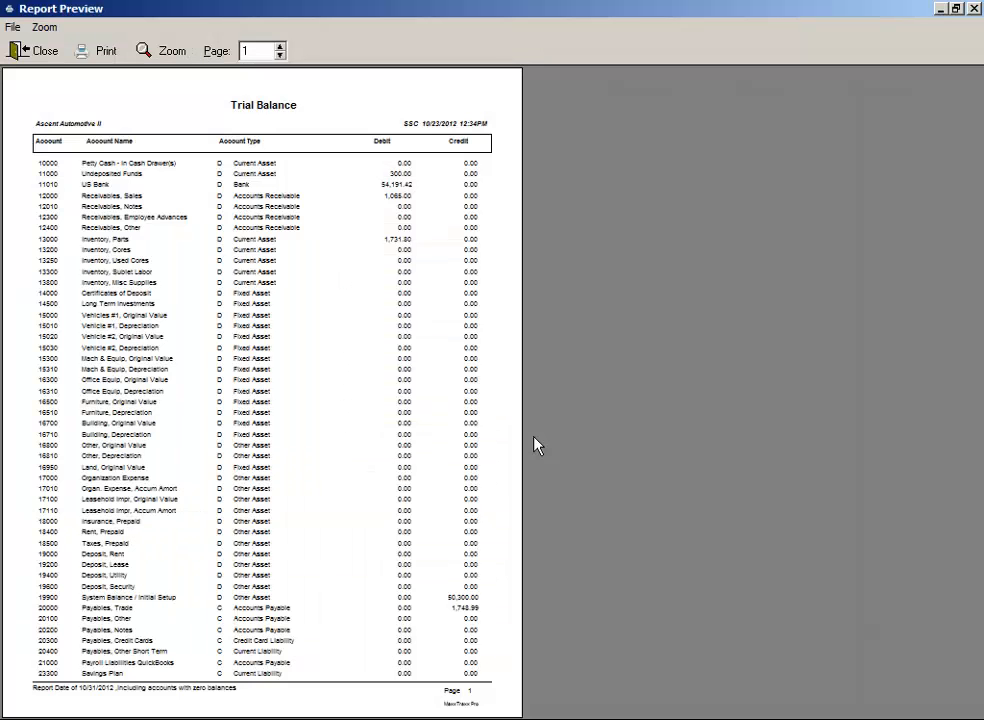
left_click(406, 391)
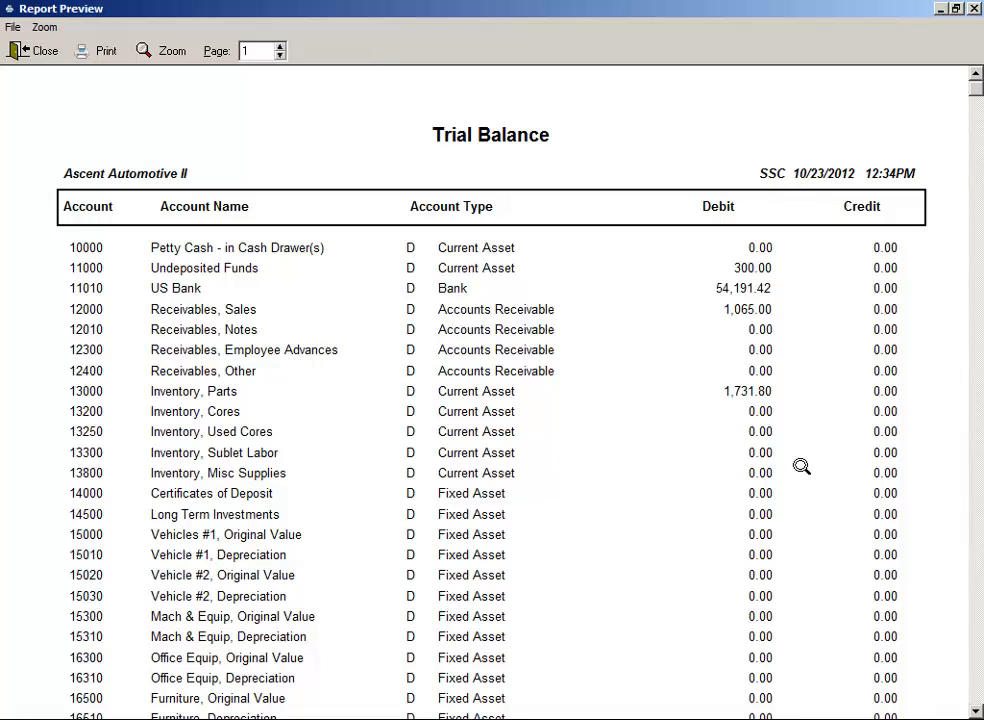
left_click(40, 52)
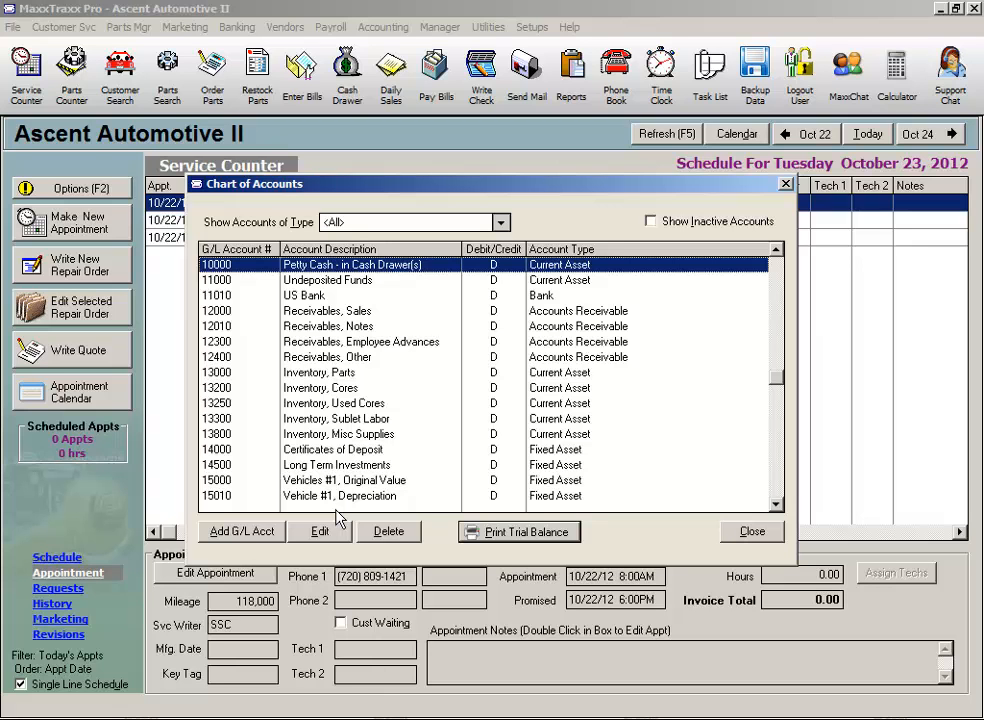
Step: Locate the Inventory, Parts and Inventory, Sublet Labor accounts in the chart of accounts, and close the chart
left_click(352, 374)
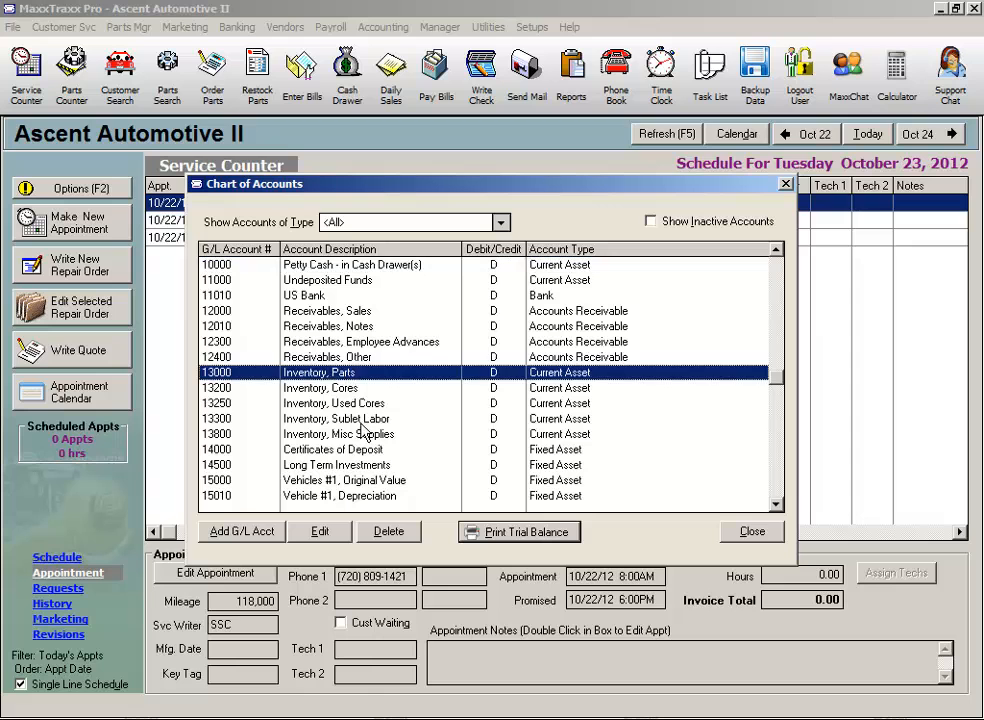
left_click(367, 420)
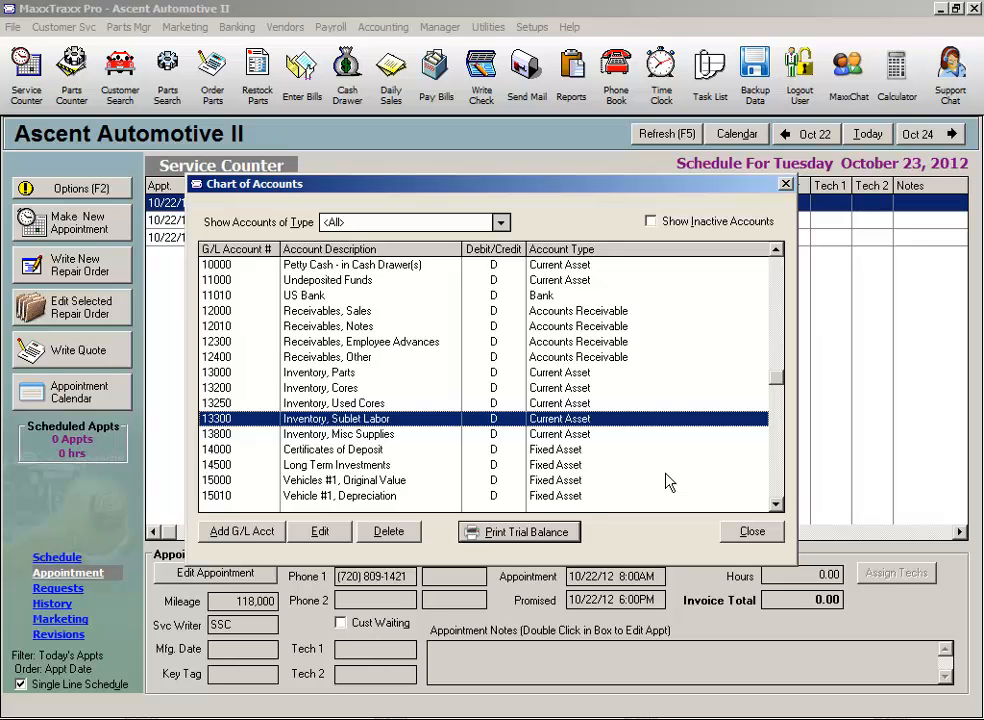
left_click(754, 532)
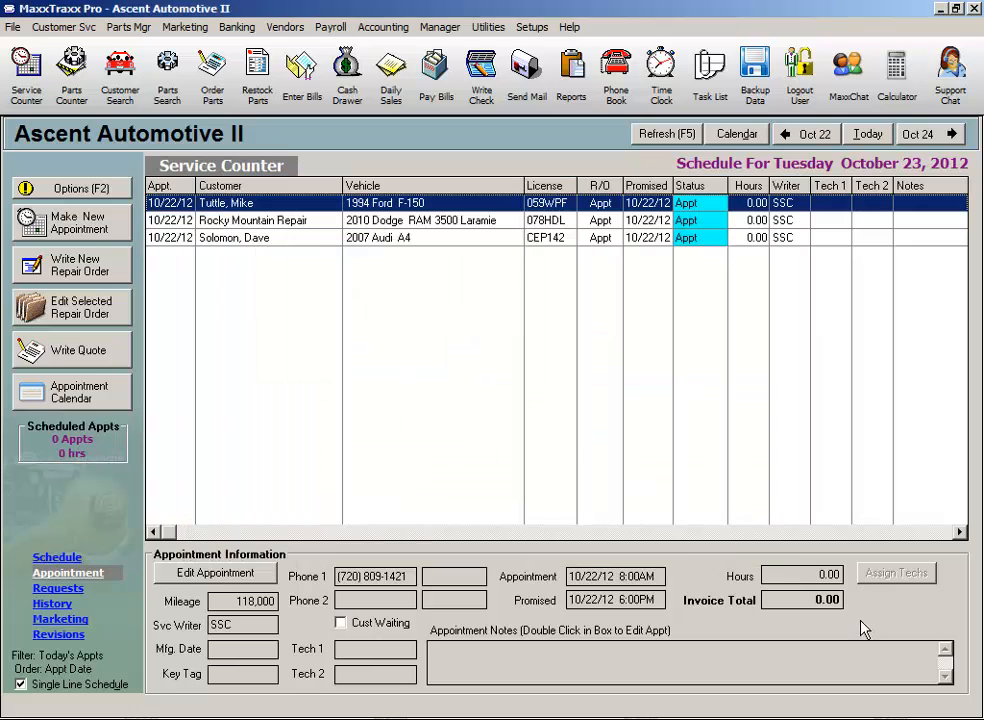